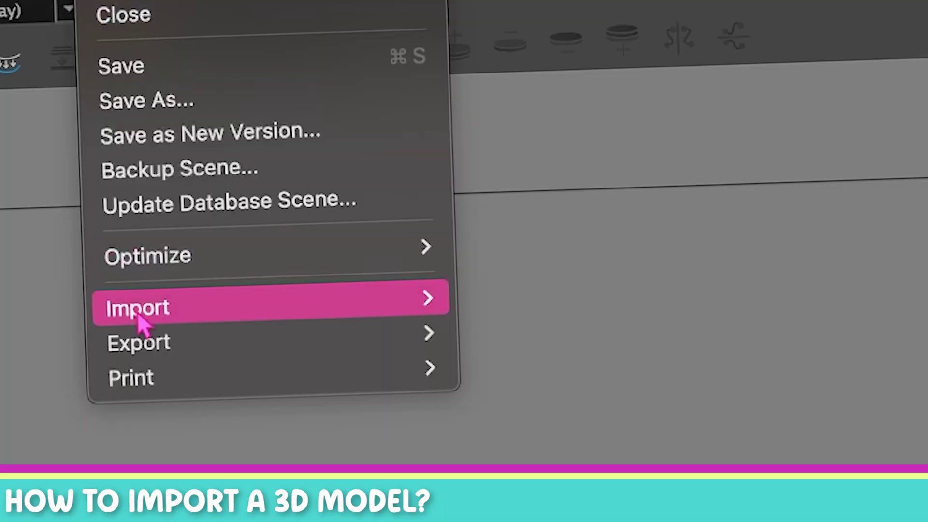
Import the 3D model MEL_LR_workbench_forToonShader_02.fbx as a single layer and shift its node in the node network
{"action": "mouse_move", "coordinate": [138, 314]}
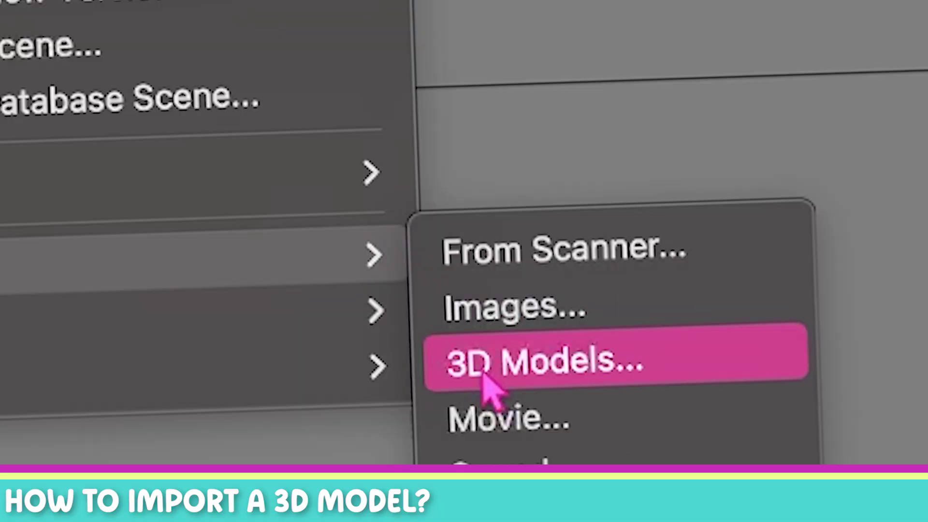
{"action": "left_click", "coordinate": [485, 381]}
{"action": "left_click", "coordinate": [544, 157]}
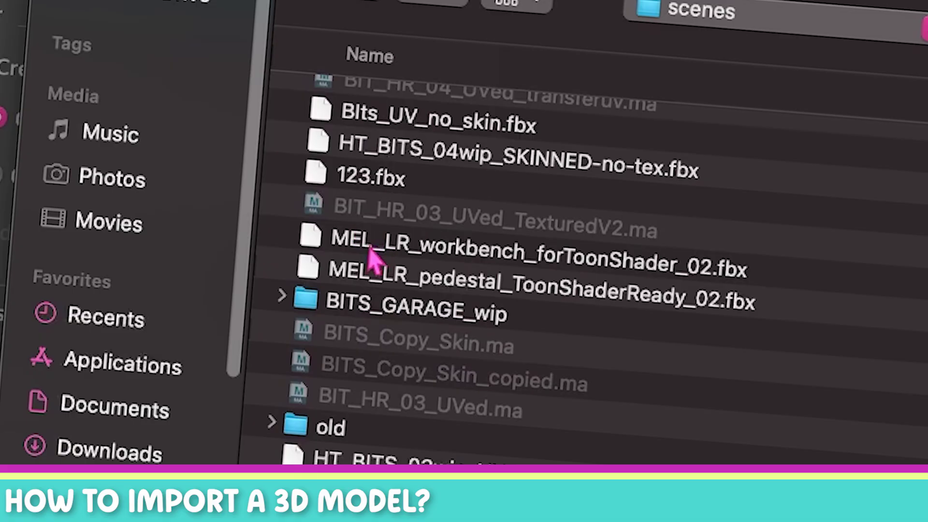
{"action": "left_click", "coordinate": [371, 243]}
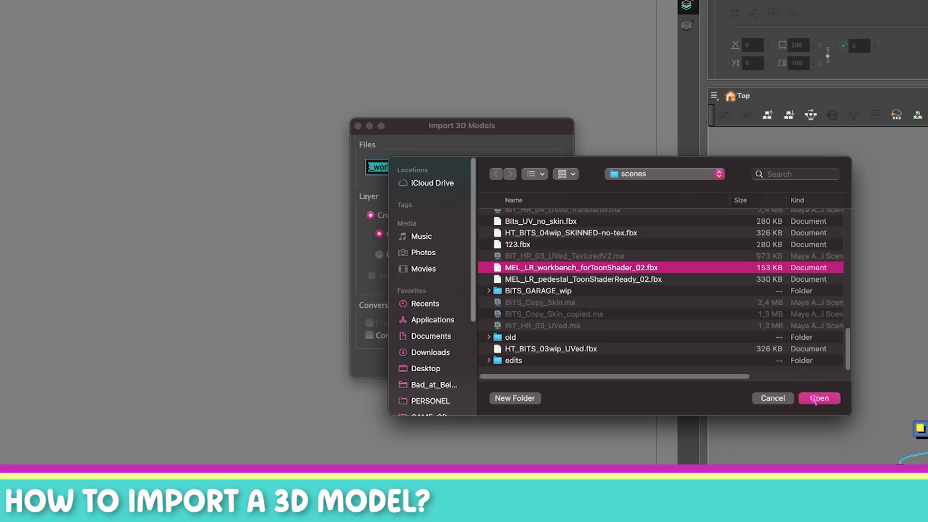
{"action": "left_click", "coordinate": [816, 397]}
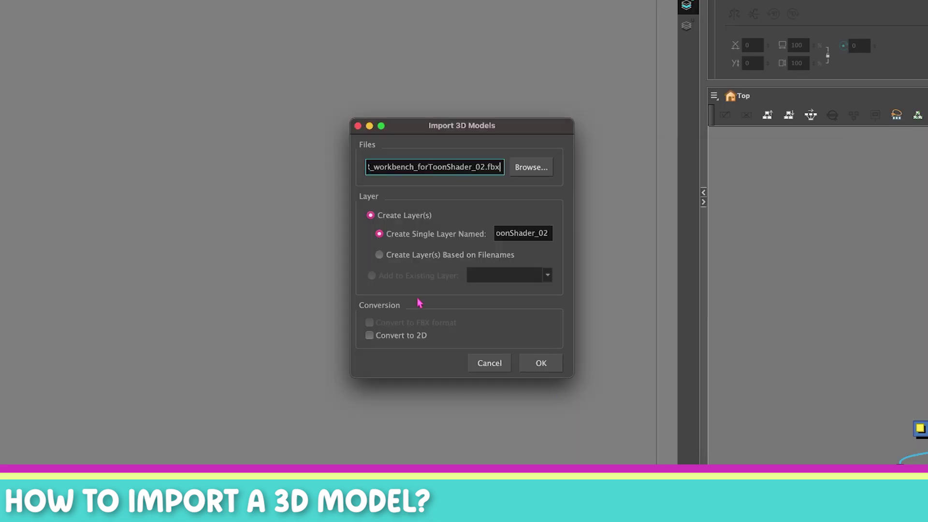
{"action": "left_click", "coordinate": [542, 363]}
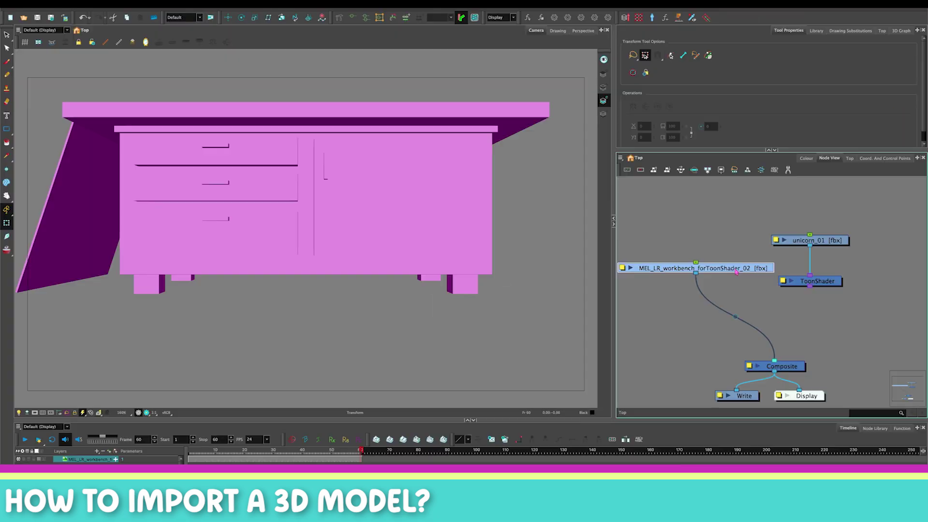
{"action": "left_click_drag", "start_coordinate": [733, 269], "coordinate": [752, 268]}
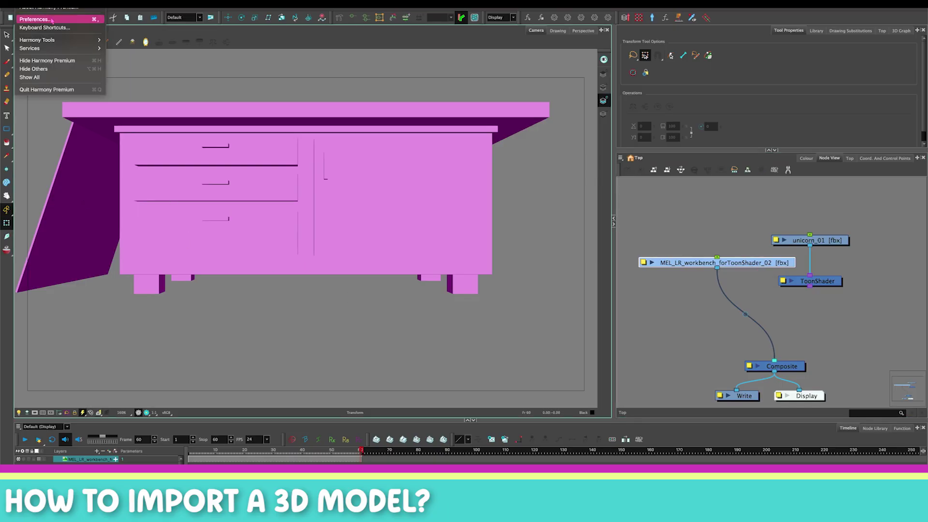
Examine the Element Node "Animate Using Animation Tools" default in the advanced preferences and leave without changing it
{"action": "left_click", "coordinate": [43, 15]}
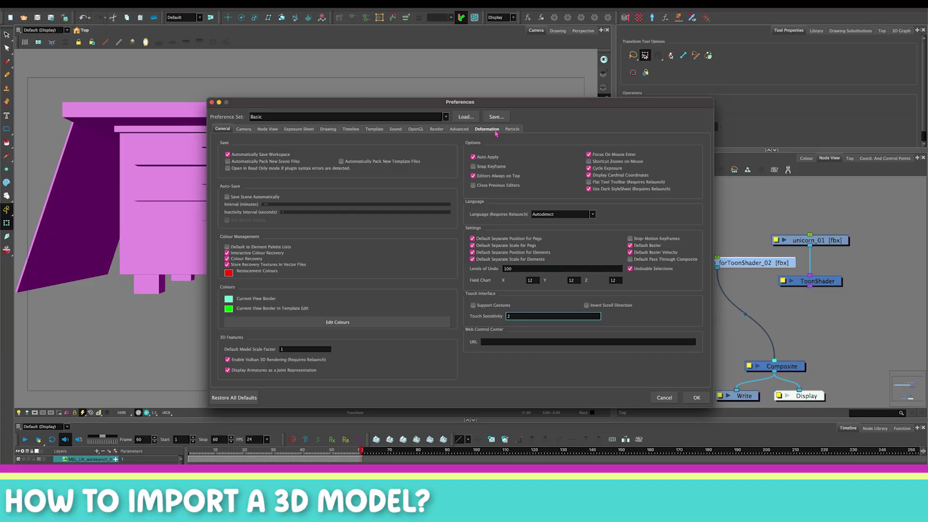
{"action": "left_click", "coordinate": [459, 128]}
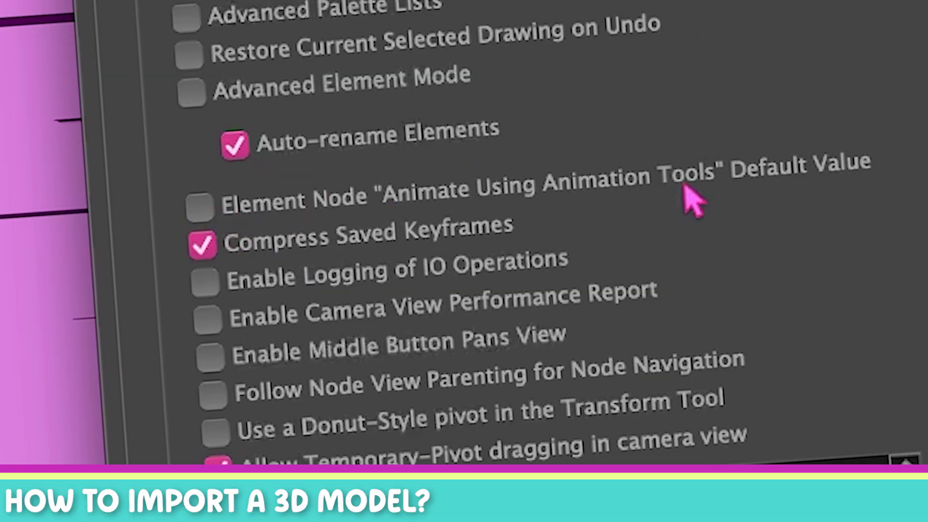
{"action": "mouse_move", "coordinate": [250, 208]}
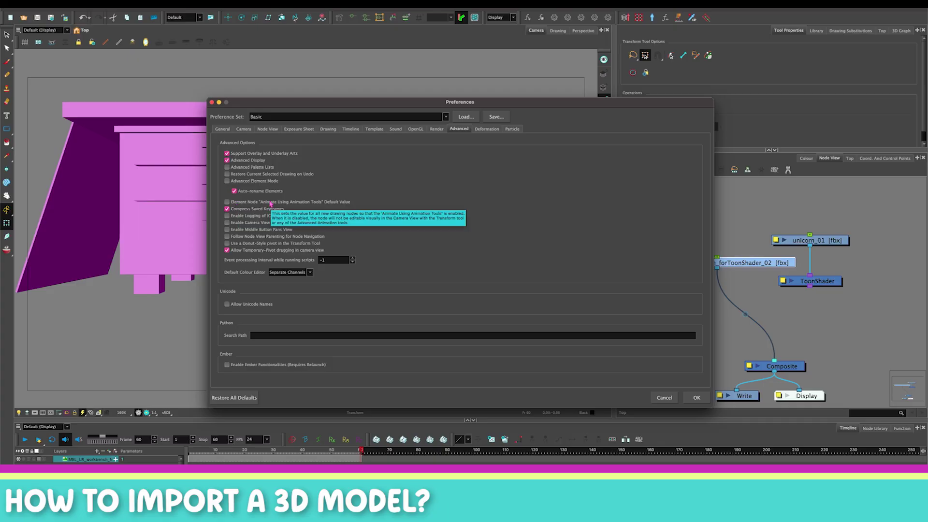
{"action": "left_click", "coordinate": [670, 396]}
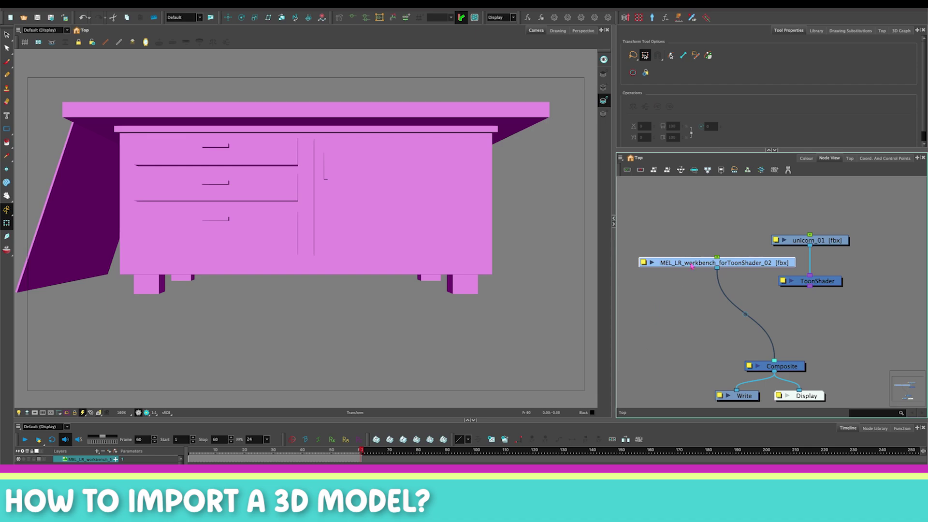
Enable Animate Using Animation Tools for the workbench layer and move the model slightly down and right in the camera view
{"action": "left_click_drag", "start_coordinate": [691, 266], "coordinate": [694, 257]}
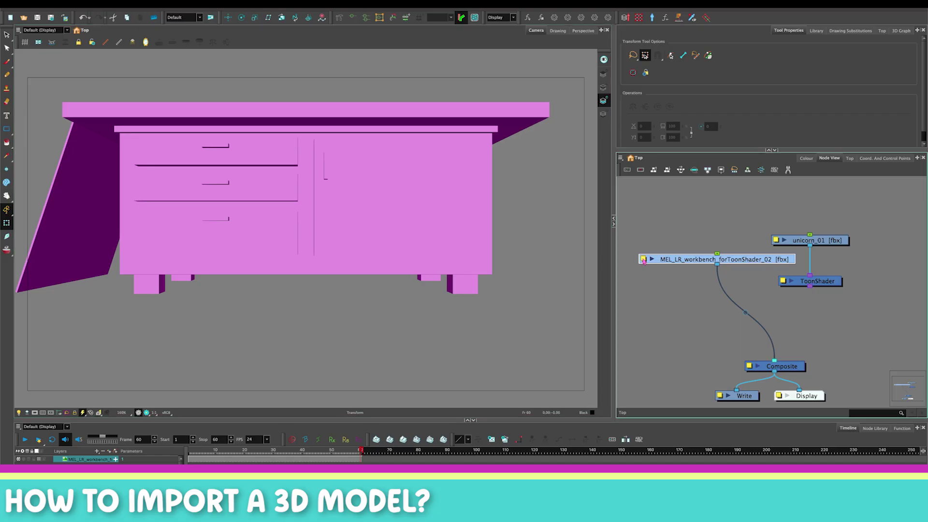
{"action": "left_click", "coordinate": [644, 259]}
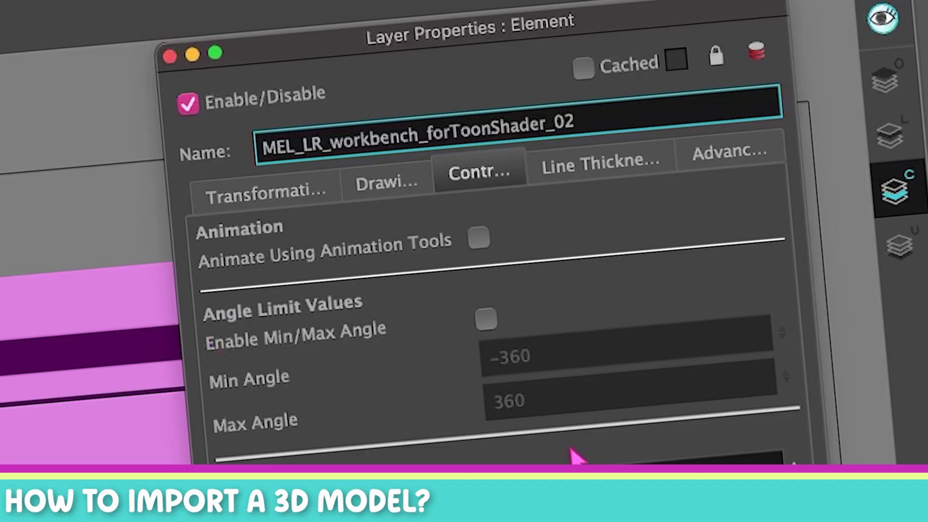
{"action": "left_click", "coordinate": [407, 184]}
{"action": "left_click", "coordinate": [485, 184]}
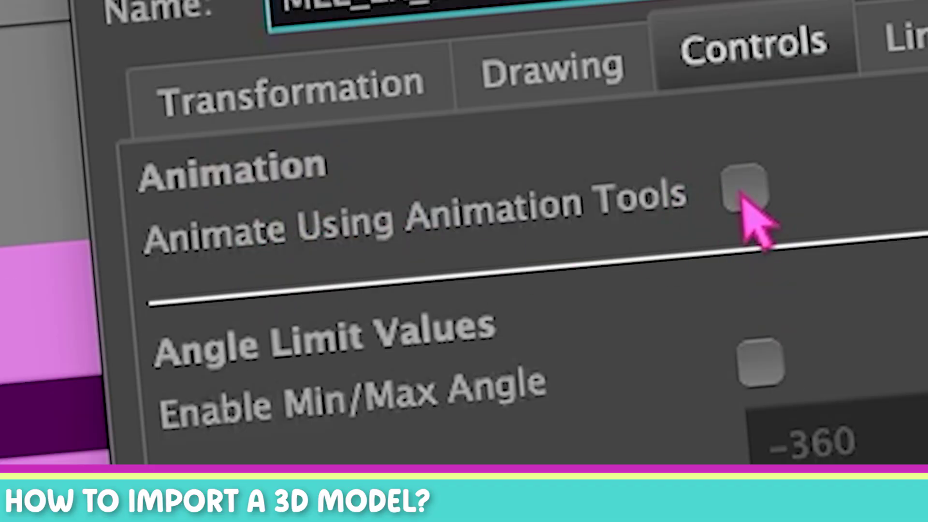
{"action": "left_click", "coordinate": [742, 194]}
{"action": "left_click", "coordinate": [559, 401]}
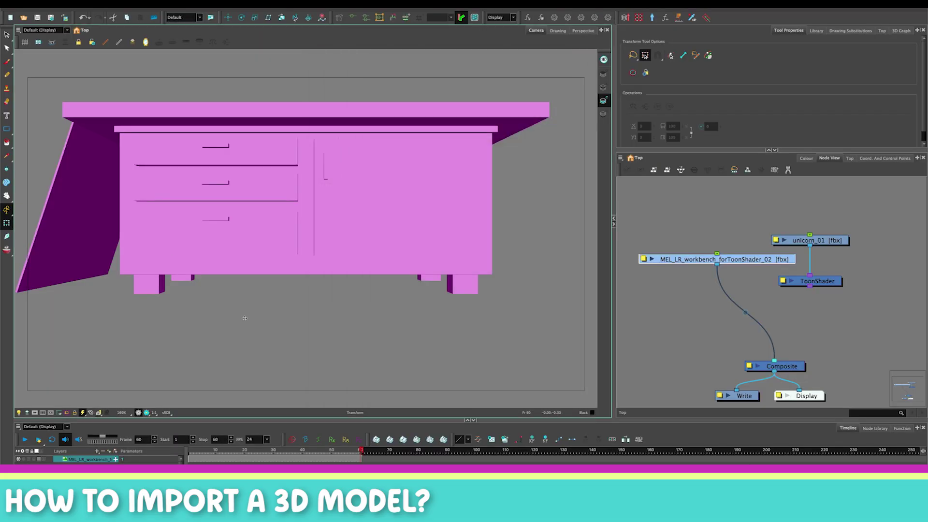
{"action": "left_click", "coordinate": [379, 369]}
{"action": "left_click_drag", "start_coordinate": [162, 198], "coordinate": [206, 224]}
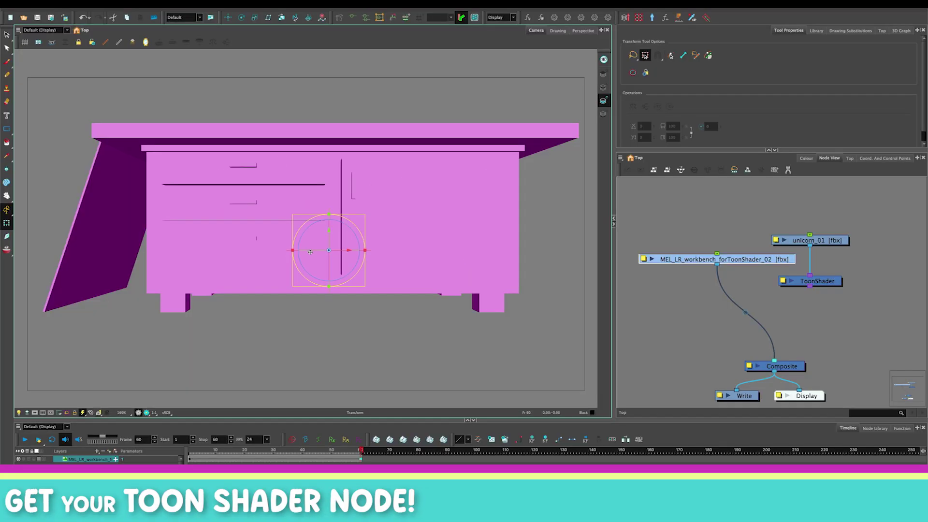
Make room among the nodes and insert a Toon-Shader node between the workbench model and the Composite
{"action": "left_click_drag", "start_coordinate": [865, 304], "coordinate": [887, 230]}
{"action": "left_click_drag", "start_coordinate": [759, 258], "coordinate": [774, 239]}
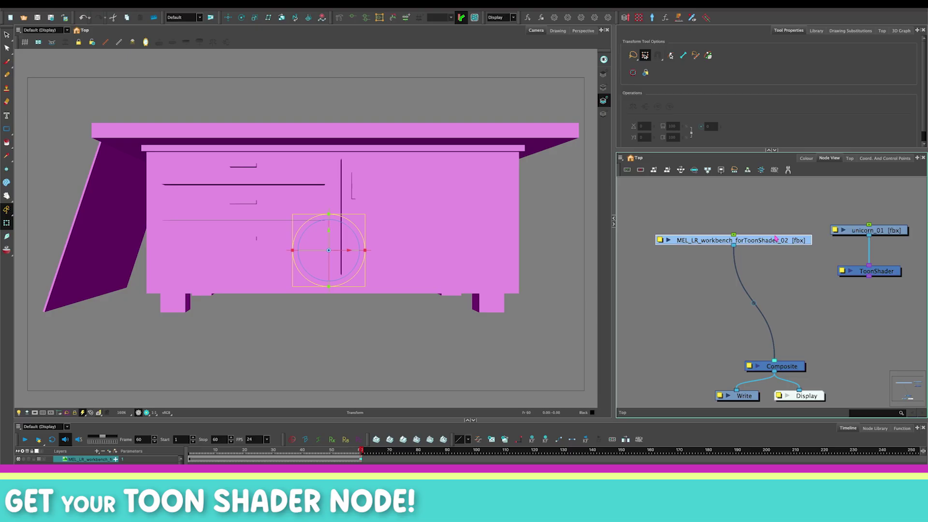
{"action": "left_click", "coordinate": [694, 304]}
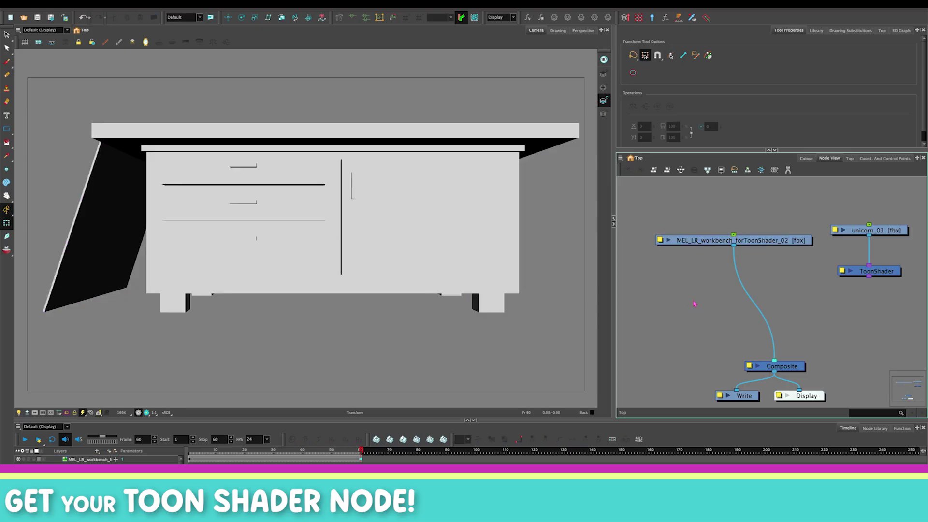
{"action": "key", "text": "Tab"}
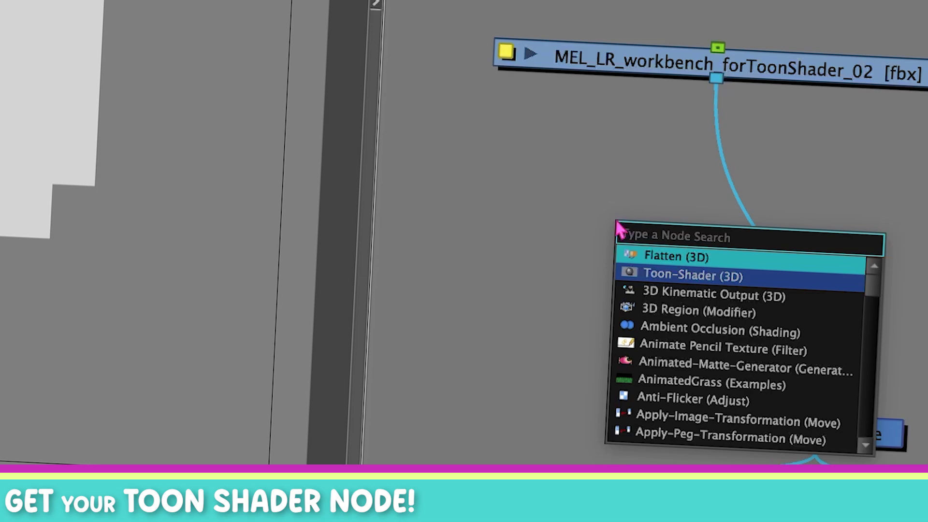
{"action": "left_click", "coordinate": [660, 275]}
{"action": "left_click_drag", "start_coordinate": [688, 213], "coordinate": [680, 177]}
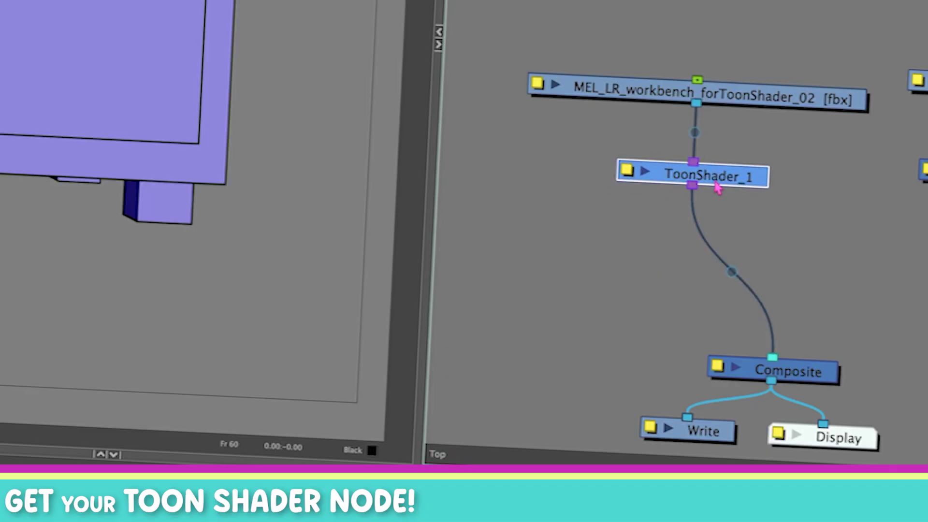
Detach the new Toon-Shader node from the Composite, move it aside and back, and reconnect its output to the Composite
{"action": "left_click_drag", "start_coordinate": [719, 181], "coordinate": [610, 197]}
{"action": "left_click_drag", "start_coordinate": [771, 357], "coordinate": [611, 190]}
{"action": "left_click_drag", "start_coordinate": [624, 191], "coordinate": [734, 190]}
{"action": "left_click_drag", "start_coordinate": [692, 200], "coordinate": [773, 360]}
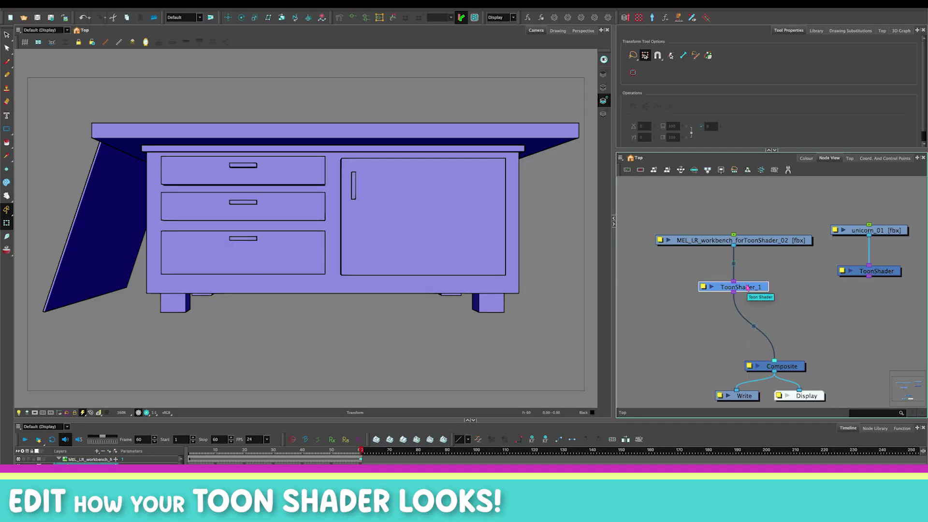
{"action": "left_click", "coordinate": [637, 310]}
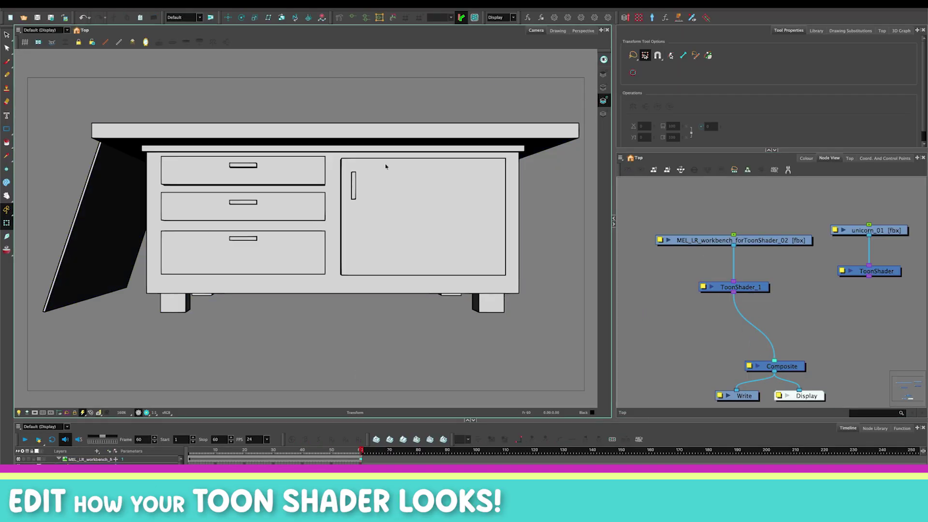
Compare the workbench from an angle in the Perspective view with its Toon-Shader node disabled and re-enabled
{"action": "left_click", "coordinate": [582, 31]}
{"action": "scroll", "coordinate": [195, 293], "scroll_direction": "up", "scroll_amount": 3}
{"action": "left_click_drag", "start_coordinate": [195, 293], "coordinate": [424, 288]}
{"action": "left_click", "coordinate": [733, 289]}
{"action": "key", "text": "d"}
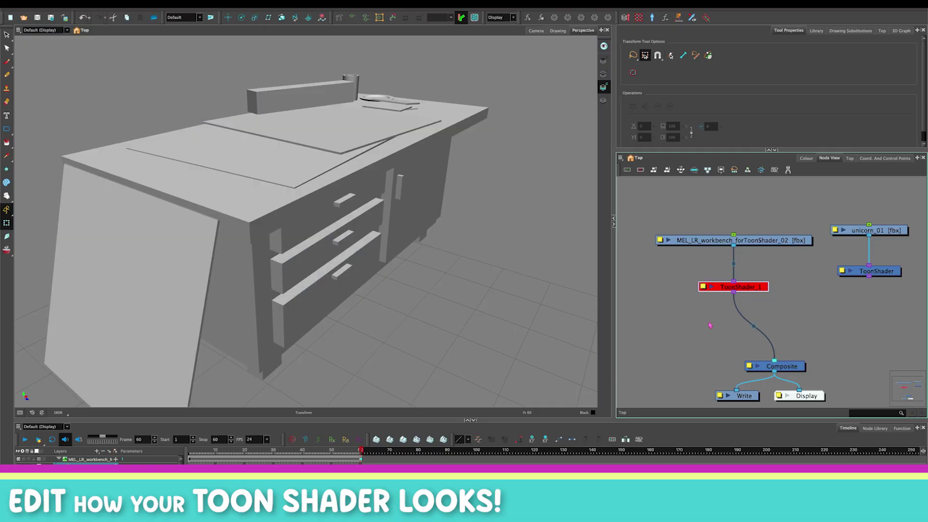
{"action": "key", "text": "d"}
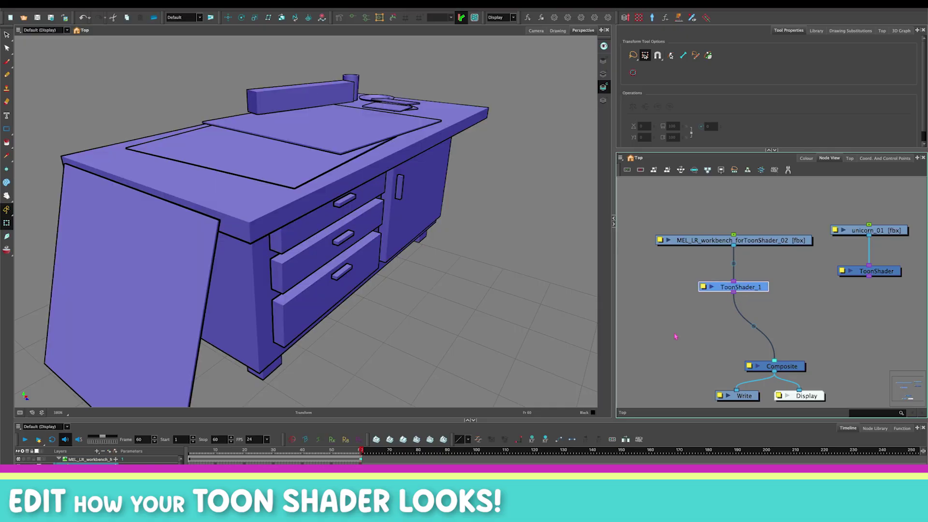
{"action": "left_click", "coordinate": [683, 339]}
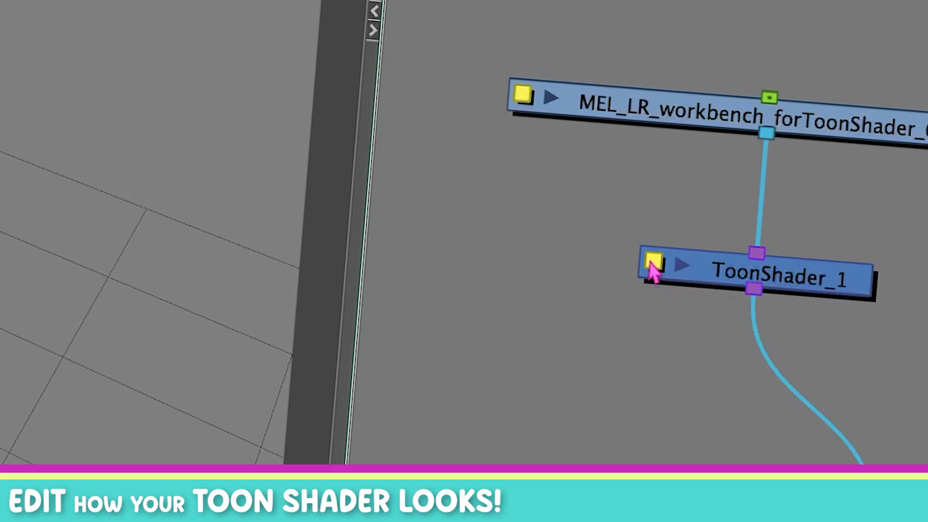
Open the layer properties of the workbench's Toon-Shader node and set its line width to 10
{"action": "left_click", "coordinate": [653, 265]}
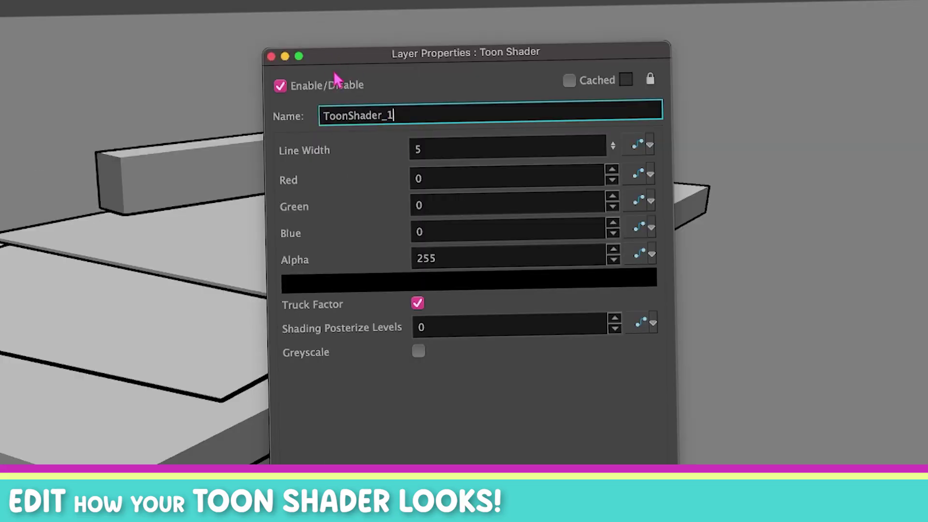
{"action": "left_click_drag", "start_coordinate": [340, 58], "coordinate": [339, 56]}
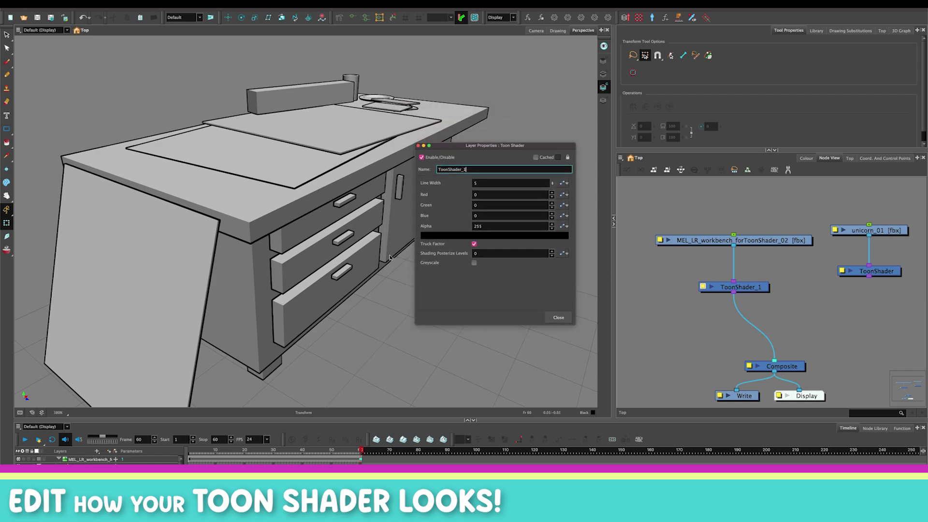
{"action": "key", "text": "Tab"}
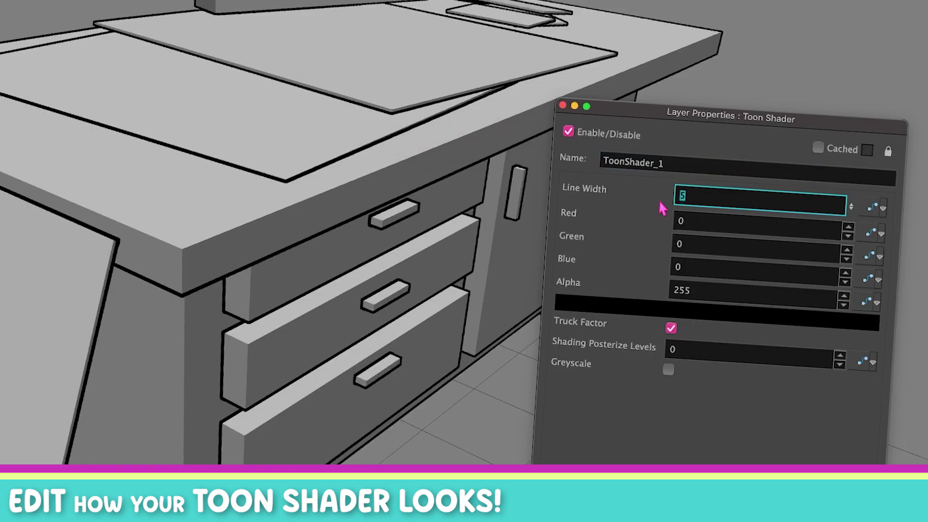
{"action": "type", "text": "10"}
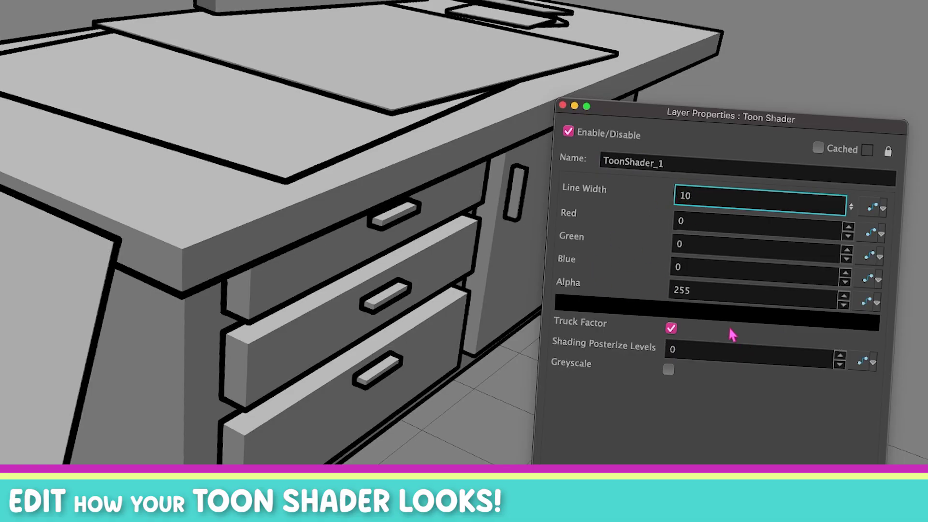
Change the toon outline colour to cyan with red 0, green 255 and blue 255
{"action": "key", "text": "Tab"}
{"action": "key", "text": "Tab"}
{"action": "key", "text": "Tab"}
{"action": "key", "text": "Tab"}
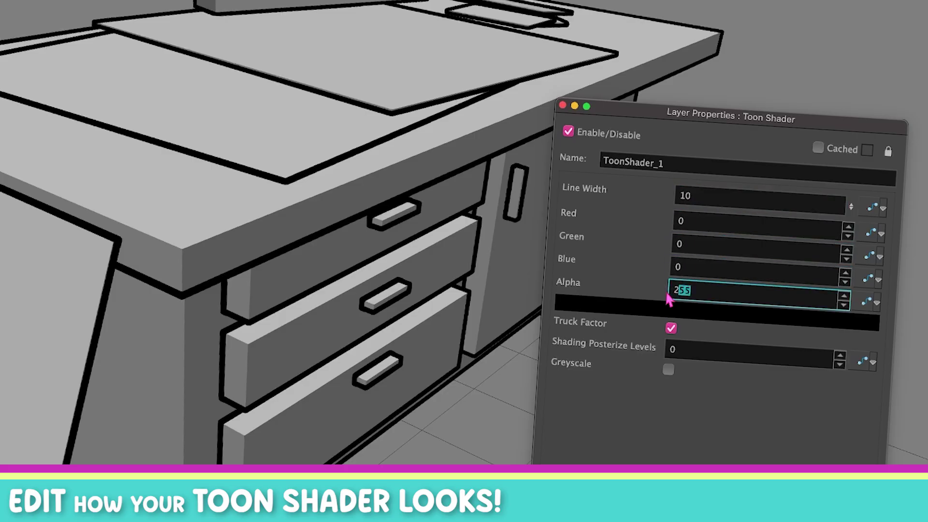
{"action": "left_click", "coordinate": [616, 303]}
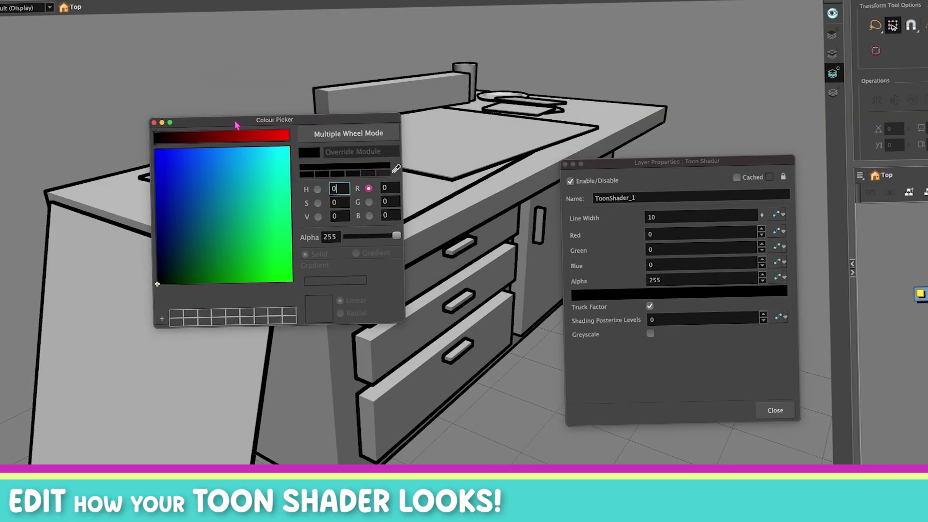
{"action": "left_click_drag", "start_coordinate": [235, 127], "coordinate": [215, 130]}
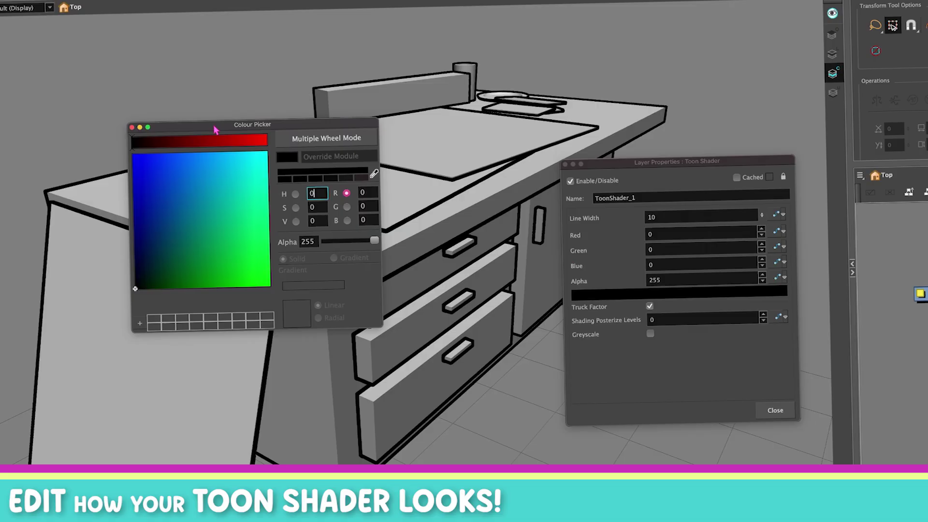
{"action": "left_click", "coordinate": [266, 153]}
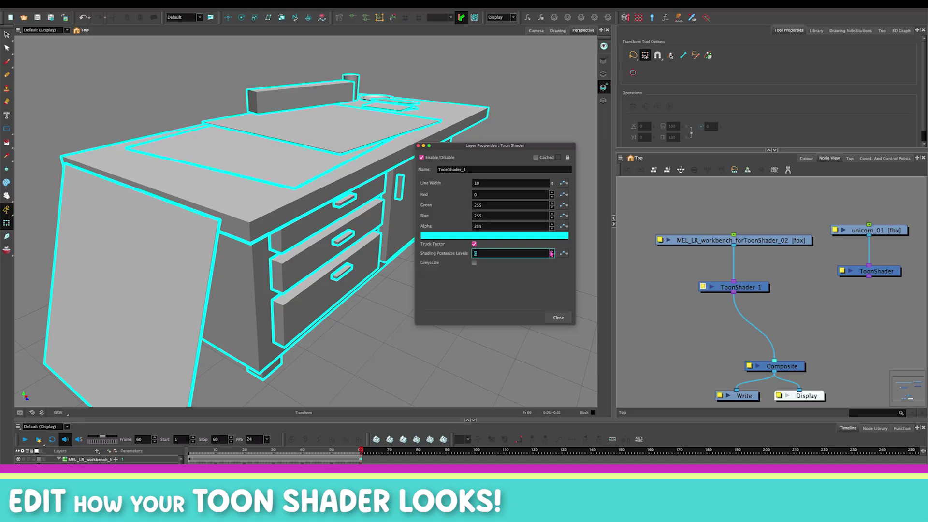
Raise the Toon-Shader's Shading Posterize Levels, check the shading from several angles, and close the layer properties
{"action": "left_click", "coordinate": [220, 256]}
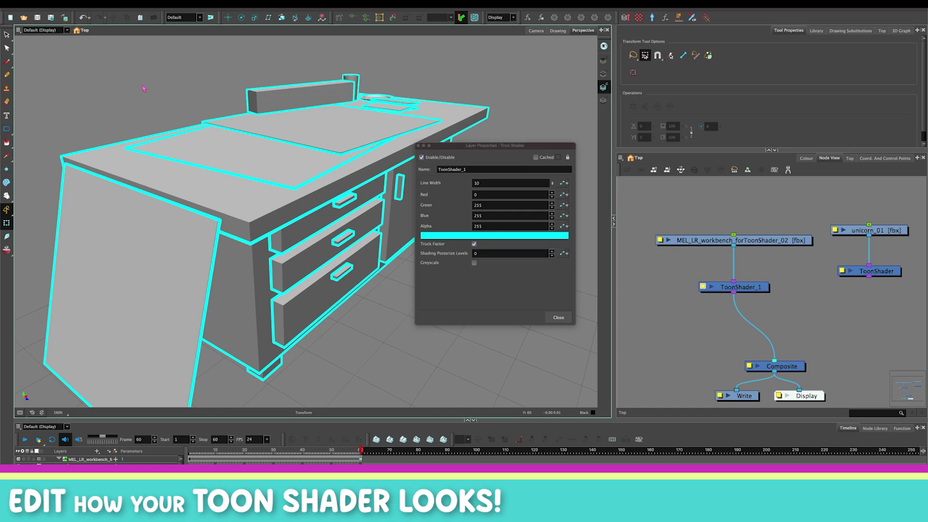
{"action": "mouse_move", "coordinate": [221, 256]}
{"action": "left_mouse_down"}
{"action": "mouse_move", "coordinate": [209, 234]}
{"action": "mouse_move", "coordinate": [226, 253]}
{"action": "left_mouse_up"}
{"action": "left_click", "coordinate": [551, 252]}
{"action": "left_click", "coordinate": [551, 251]}
{"action": "mouse_move", "coordinate": [270, 239]}
{"action": "left_mouse_down"}
{"action": "mouse_move", "coordinate": [249, 211]}
{"action": "mouse_move", "coordinate": [283, 258]}
{"action": "left_mouse_up"}
{"action": "left_click", "coordinate": [551, 251]}
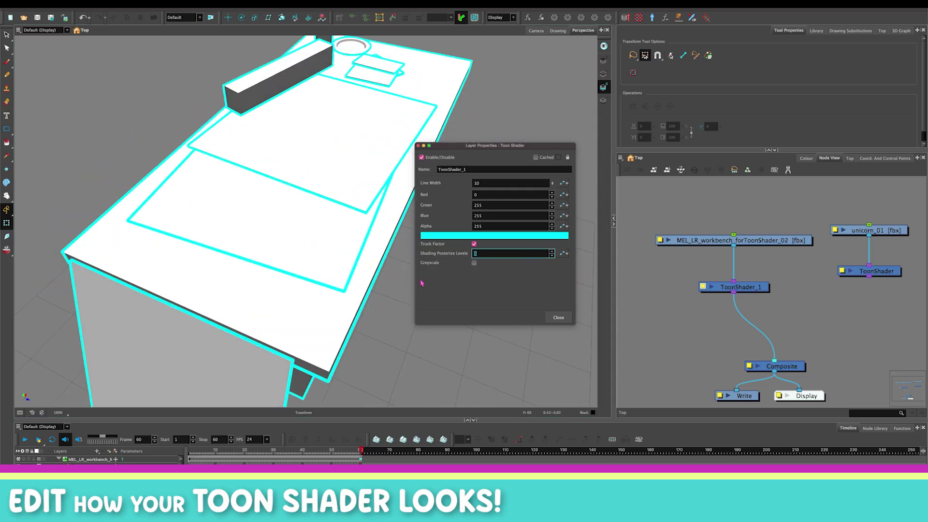
{"action": "mouse_move", "coordinate": [218, 292]}
{"action": "left_mouse_down"}
{"action": "mouse_move", "coordinate": [212, 270]}
{"action": "mouse_move", "coordinate": [221, 284]}
{"action": "left_mouse_up"}
{"action": "left_click", "coordinate": [558, 317]}
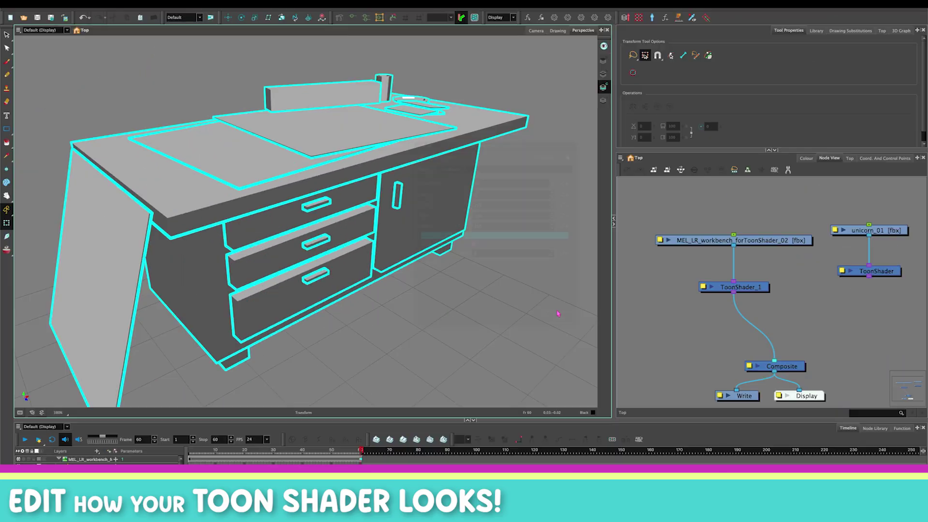
Disable the workbench's Toon-Shader node and connect the unicorn's Toon-Shader to the Composite instead
{"action": "left_click", "coordinate": [742, 288]}
{"action": "key", "text": "d"}
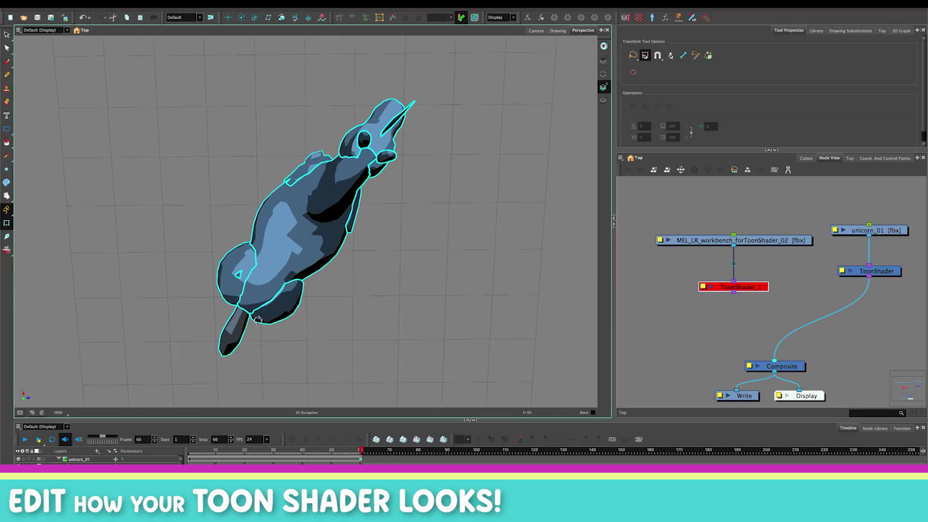
{"action": "left_click_drag", "start_coordinate": [257, 320], "coordinate": [221, 283]}
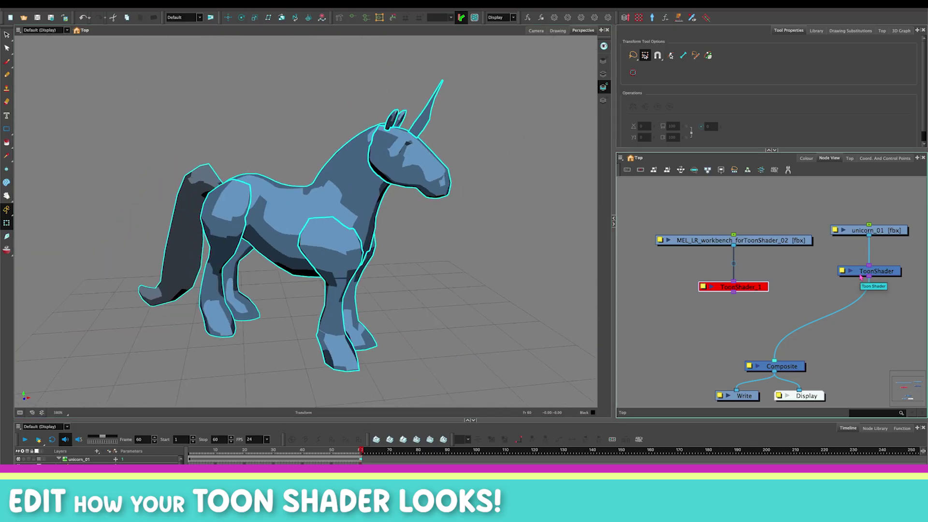
Compare the unicorn from several angles with its Toon-Shader node disabled and re-enabled
{"action": "left_click", "coordinate": [877, 271]}
{"action": "key", "text": "d"}
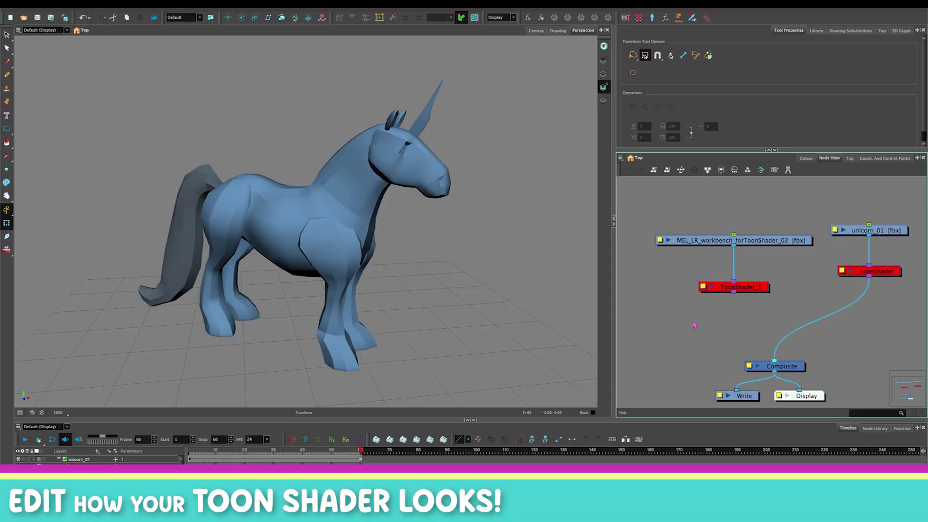
{"action": "mouse_move", "coordinate": [242, 270]}
{"action": "left_mouse_down"}
{"action": "mouse_move", "coordinate": [265, 288]}
{"action": "mouse_move", "coordinate": [356, 183]}
{"action": "mouse_move", "coordinate": [237, 261]}
{"action": "mouse_move", "coordinate": [248, 273]}
{"action": "mouse_move", "coordinate": [231, 265]}
{"action": "left_mouse_up"}
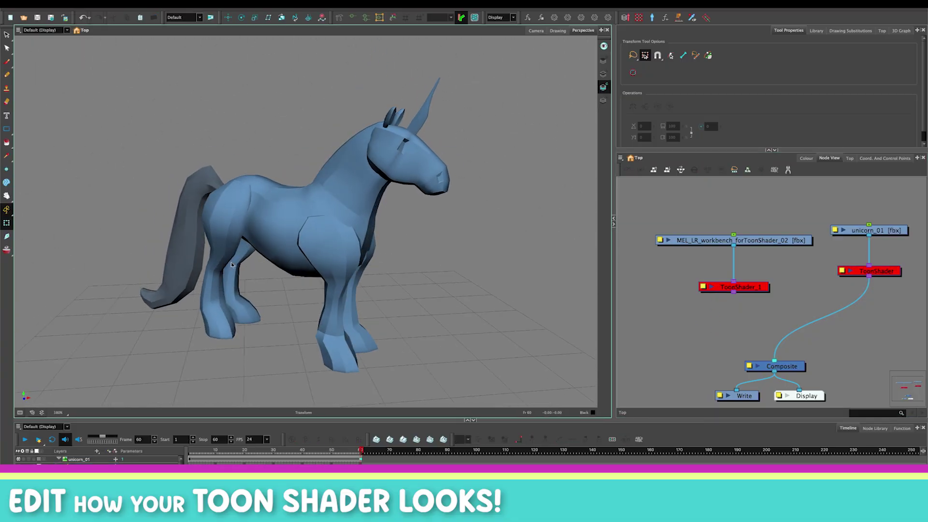
{"action": "left_click_drag", "start_coordinate": [315, 277], "coordinate": [209, 327]}
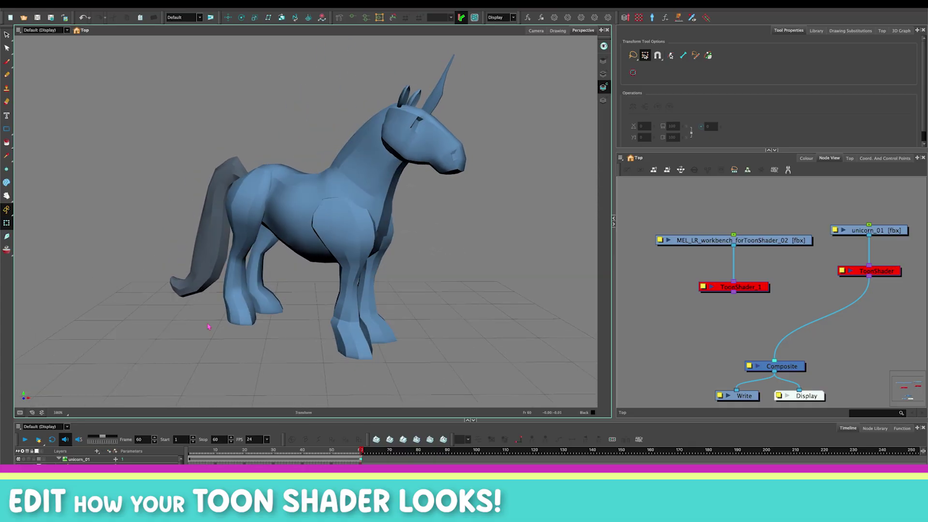
{"action": "left_click", "coordinate": [884, 271]}
{"action": "key", "text": "a"}
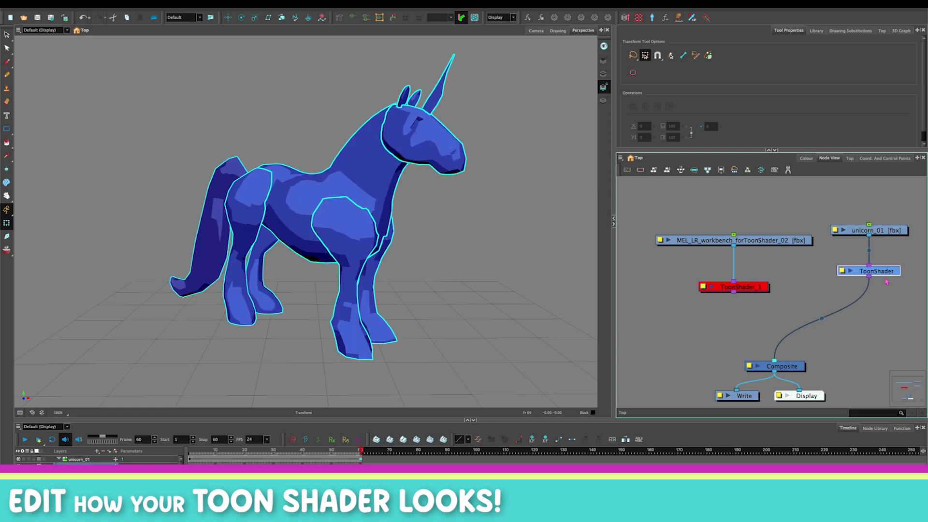
Try lower Shading Posterize Levels in the layer properties of the unicorn's Toon-Shader and set the value back to 4
{"action": "double_click", "coordinate": [875, 271]}
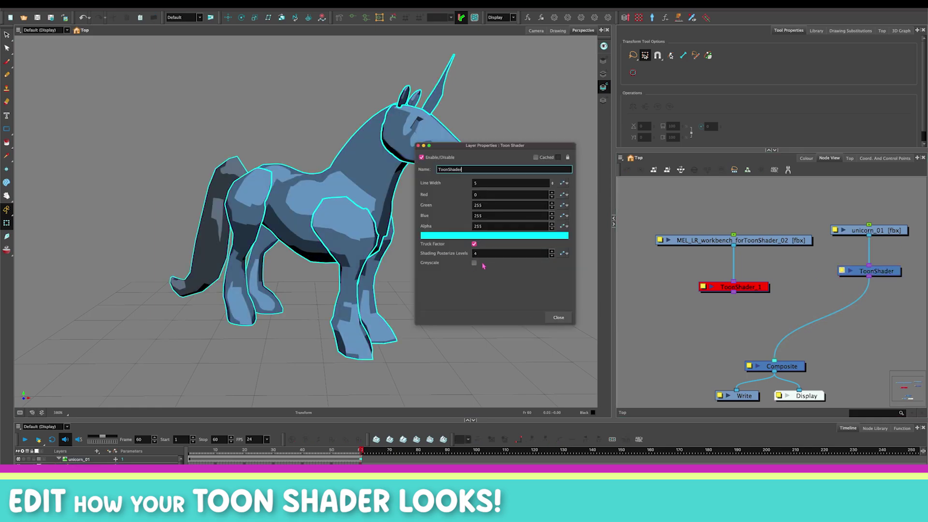
{"action": "left_click", "coordinate": [551, 256]}
{"action": "left_click", "coordinate": [551, 252]}
{"action": "left_click", "coordinate": [552, 251]}
{"action": "left_click", "coordinate": [552, 251]}
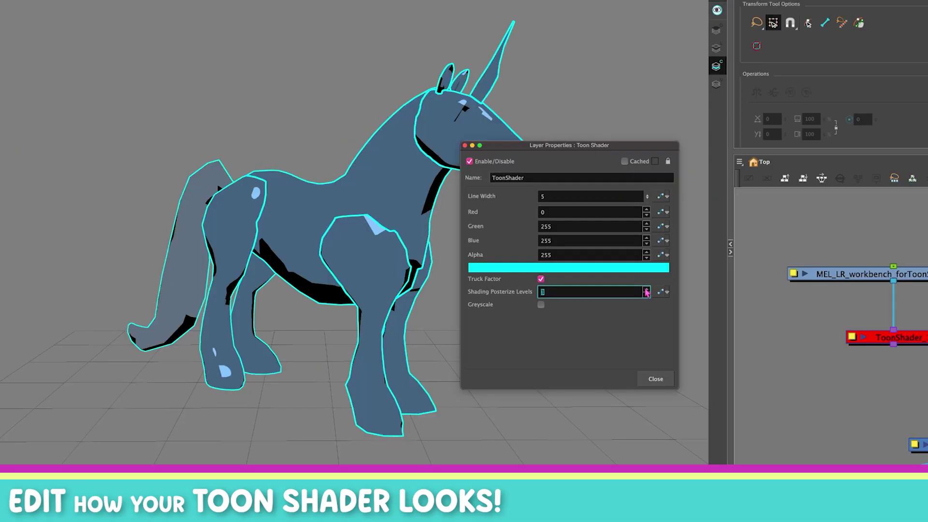
{"action": "left_click", "coordinate": [646, 291]}
{"action": "left_click", "coordinate": [646, 290]}
Move the layer properties clear of the unicorn's head and examine its posterized shading from several angles
{"action": "mouse_move", "coordinate": [203, 320]}
{"action": "left_mouse_down"}
{"action": "mouse_move", "coordinate": [192, 295]}
{"action": "mouse_move", "coordinate": [206, 317]}
{"action": "left_mouse_up"}
{"action": "left_click_drag", "start_coordinate": [559, 146], "coordinate": [569, 188]}
{"action": "left_click_drag", "start_coordinate": [512, 187], "coordinate": [514, 210]}
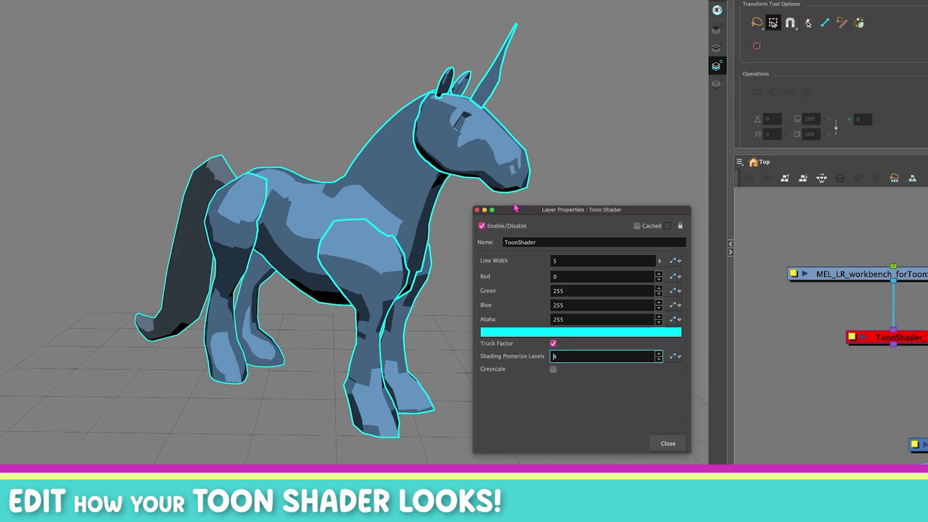
{"action": "left_click", "coordinate": [255, 149]}
{"action": "left_click_drag", "start_coordinate": [201, 109], "coordinate": [207, 91]}
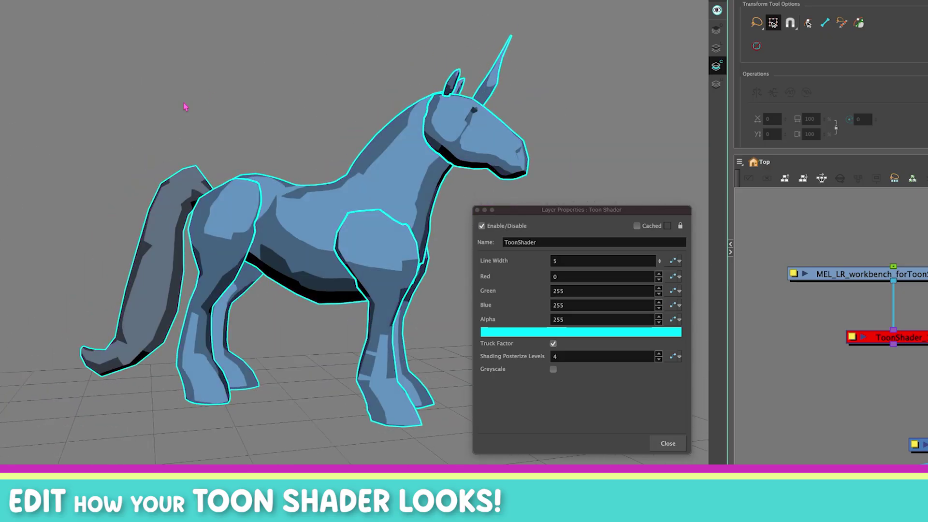
{"action": "left_click_drag", "start_coordinate": [77, 229], "coordinate": [36, 203]}
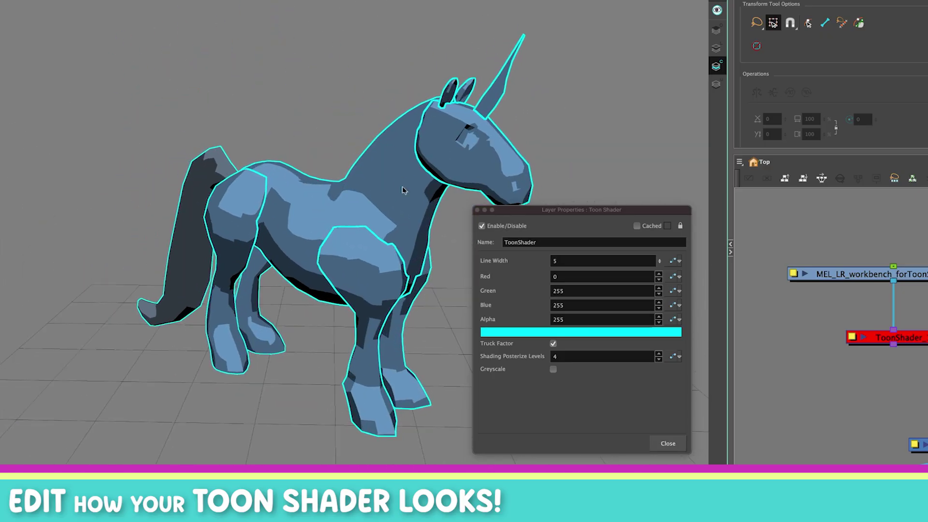
{"action": "left_click_drag", "start_coordinate": [192, 279], "coordinate": [187, 264]}
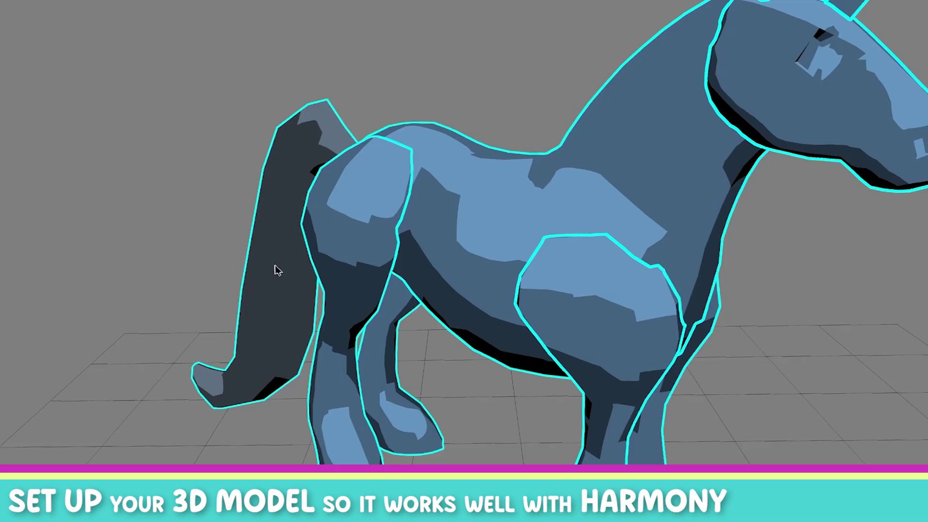
Examine how the unicorn is divided by selecting the whole model and its separate head piece, and clear the selection
{"action": "left_click", "coordinate": [274, 266]}
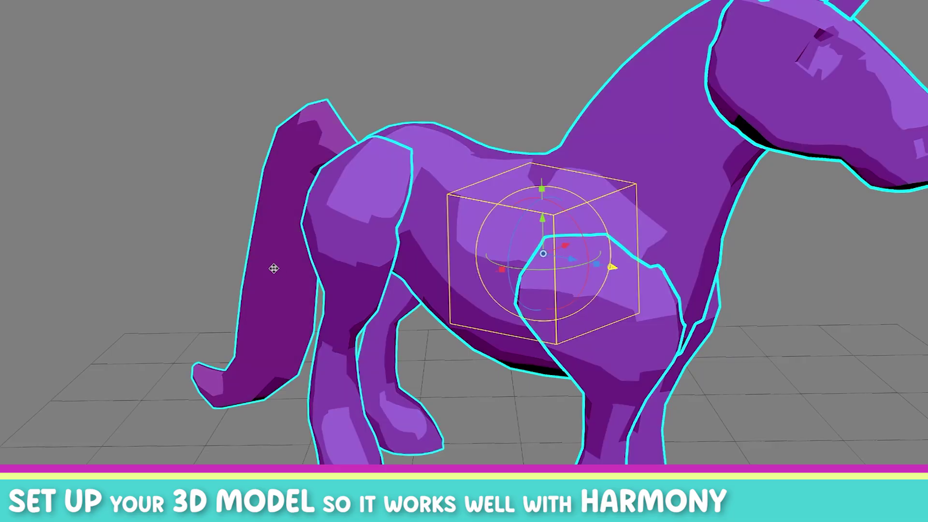
{"action": "left_click", "coordinate": [274, 268]}
{"action": "left_click_drag", "start_coordinate": [265, 271], "coordinate": [89, 227]}
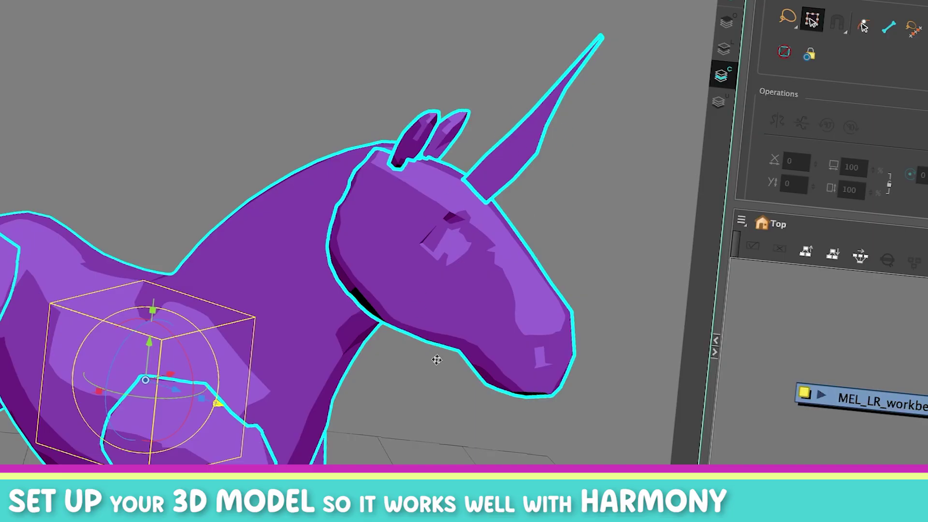
{"action": "left_click", "coordinate": [433, 285]}
{"action": "left_click_drag", "start_coordinate": [416, 294], "coordinate": [391, 278]}
{"action": "key", "text": "ctrl+z"}
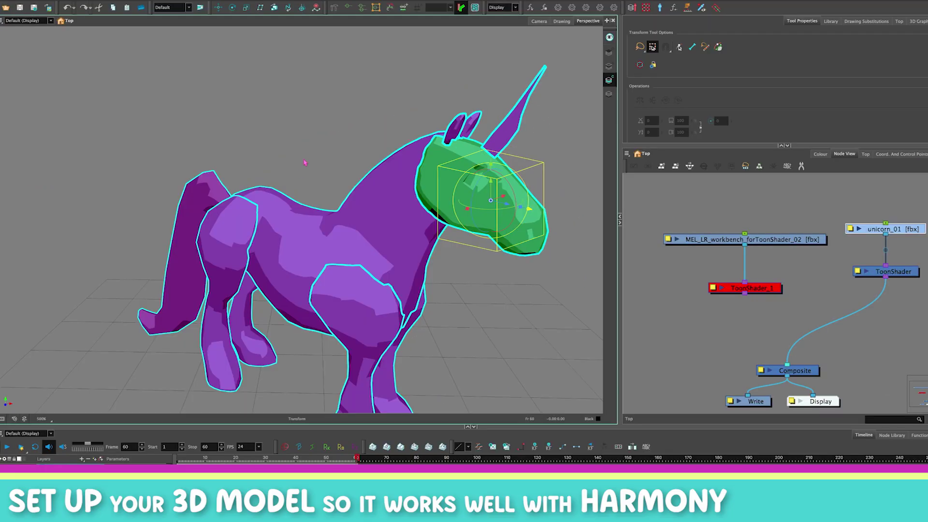
{"action": "left_click", "coordinate": [300, 173]}
{"action": "left_click_drag", "start_coordinate": [279, 313], "coordinate": [292, 266]}
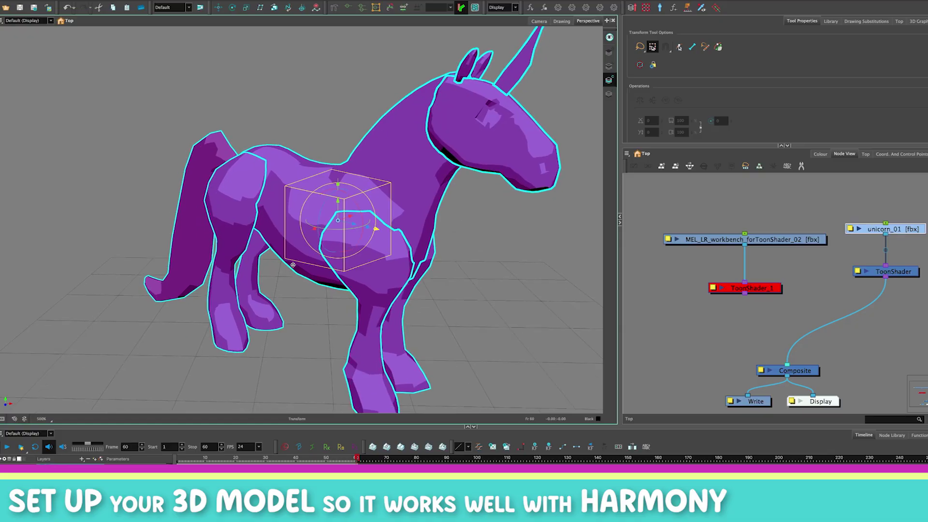
{"action": "left_click", "coordinate": [504, 274]}
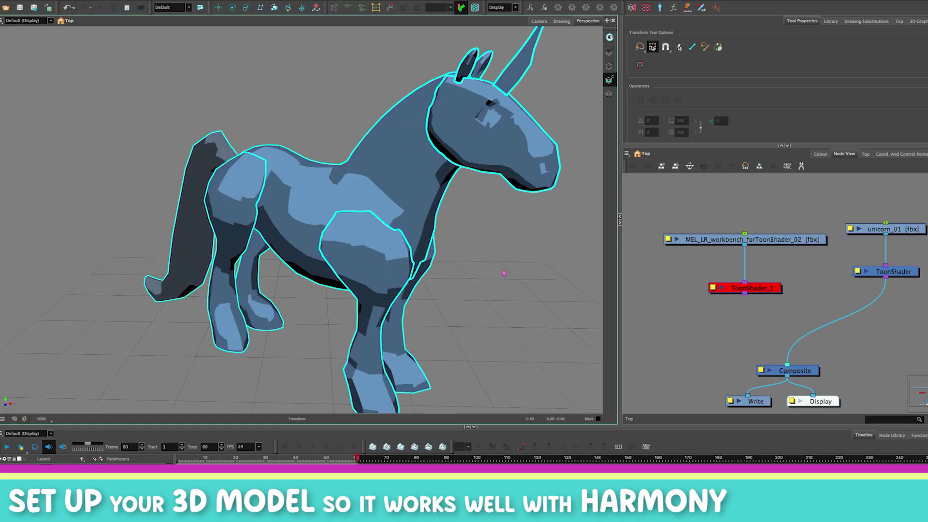
Select the unicorn's front leg piece and examine how its outline separates it from the body
{"action": "left_click", "coordinate": [354, 226]}
{"action": "left_click", "coordinate": [368, 276]}
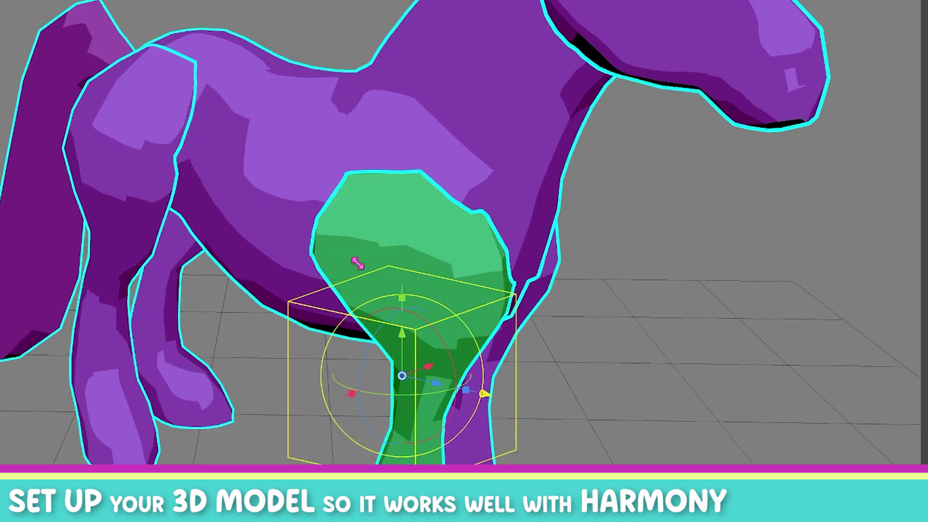
{"action": "left_click_drag", "start_coordinate": [340, 243], "coordinate": [372, 200]}
{"action": "left_click_drag", "start_coordinate": [424, 150], "coordinate": [337, 152]}
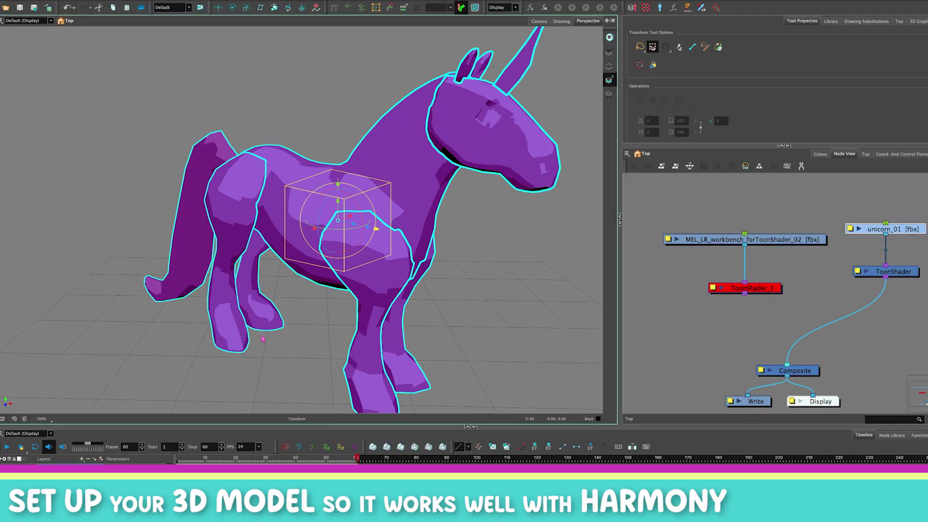
{"action": "left_click_drag", "start_coordinate": [266, 349], "coordinate": [266, 318]}
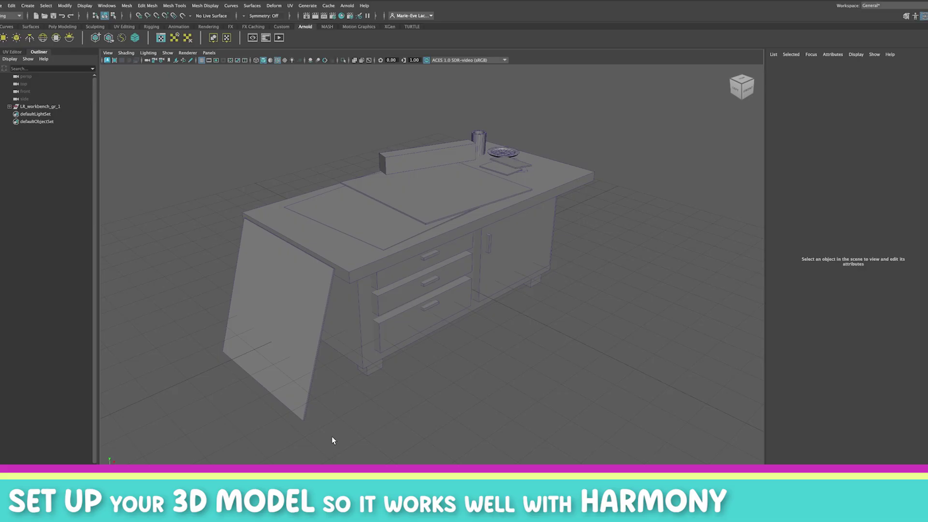
Switch to Maya, expand the LR_workbench_gr_1 and LR_workbench_1 groups, and go through the workbench's individual polySurface pieces
{"action": "left_click", "coordinate": [9, 106]}
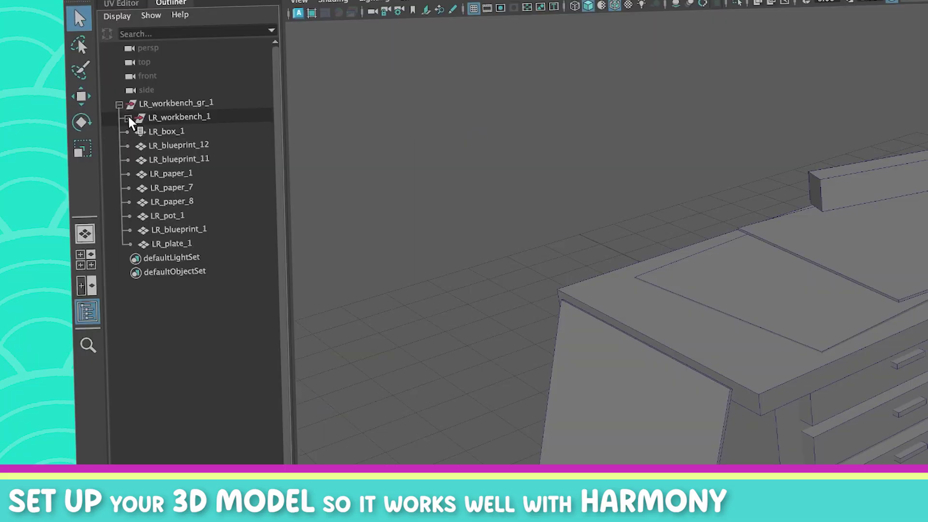
{"action": "left_click", "coordinate": [14, 114]}
{"action": "left_click", "coordinate": [33, 128]}
{"action": "left_click", "coordinate": [164, 159]}
{"action": "left_click", "coordinate": [167, 173]}
{"action": "left_click", "coordinate": [169, 187]}
{"action": "left_click", "coordinate": [171, 201]}
{"action": "left_click", "coordinate": [174, 214]}
{"action": "left_click", "coordinate": [176, 229]}
{"action": "left_click", "coordinate": [178, 243]}
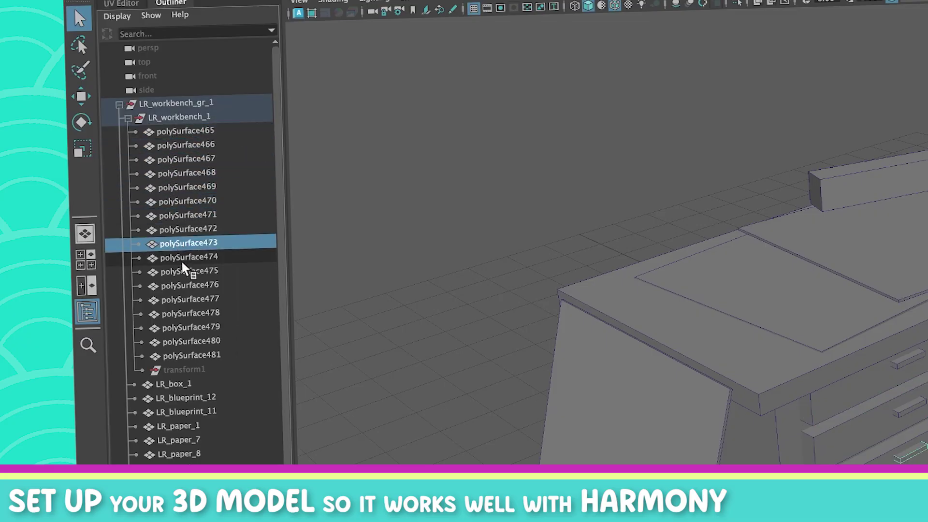
{"action": "left_click", "coordinate": [192, 299]}
{"action": "left_click", "coordinate": [720, 175]}
{"action": "key", "text": "f"}
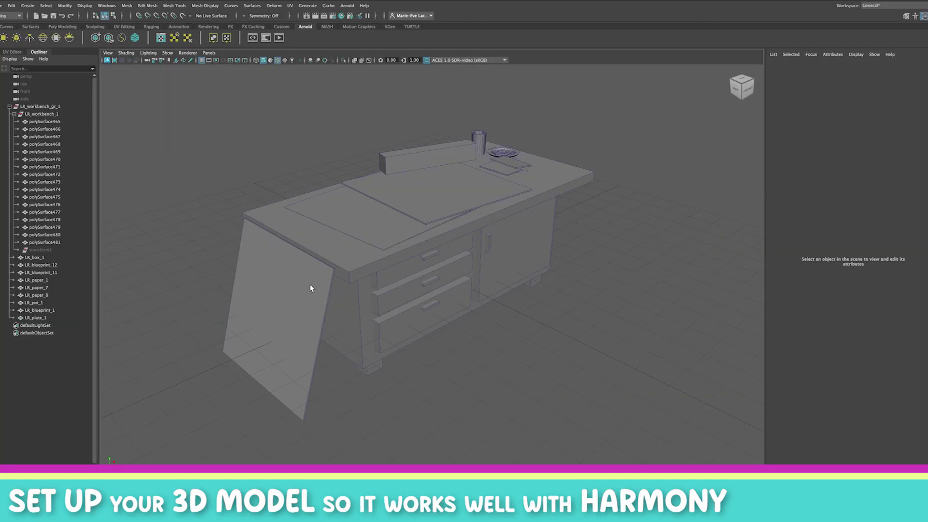
Examine the workbench's cabinet door, door handle, drawers and drawer handles by selecting them individually in the viewport
{"action": "left_click_drag", "start_coordinate": [307, 325], "coordinate": [328, 325]}
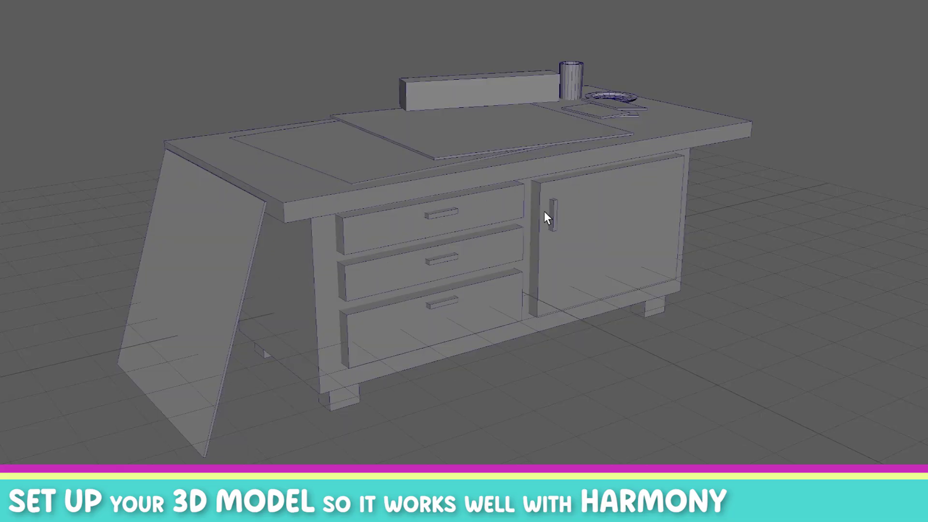
{"action": "left_click", "coordinate": [570, 227]}
{"action": "left_click", "coordinate": [550, 216]}
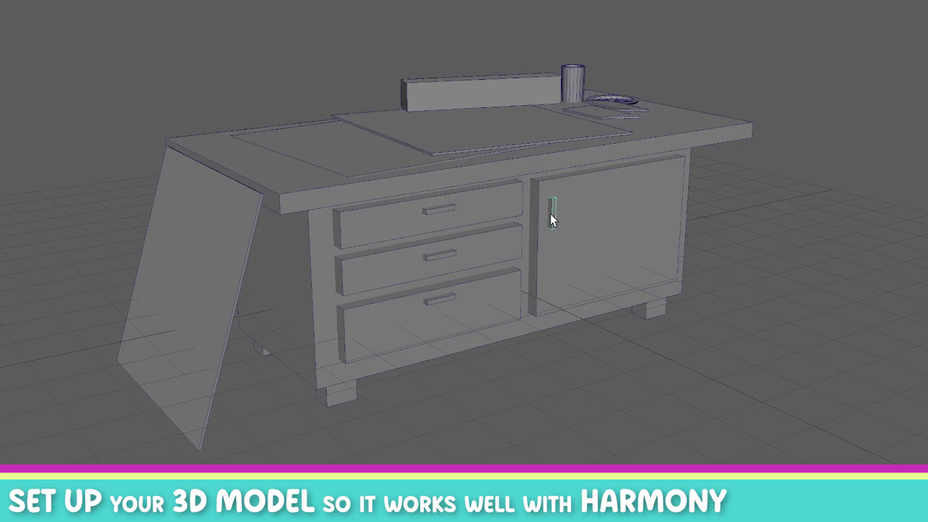
{"action": "left_click", "coordinate": [478, 207]}
{"action": "left_click", "coordinate": [438, 209]}
{"action": "left_click", "coordinate": [438, 256]}
Combine all the pieces of the LR_workbench_1 group into a single mesh
{"action": "key", "text": "Up"}
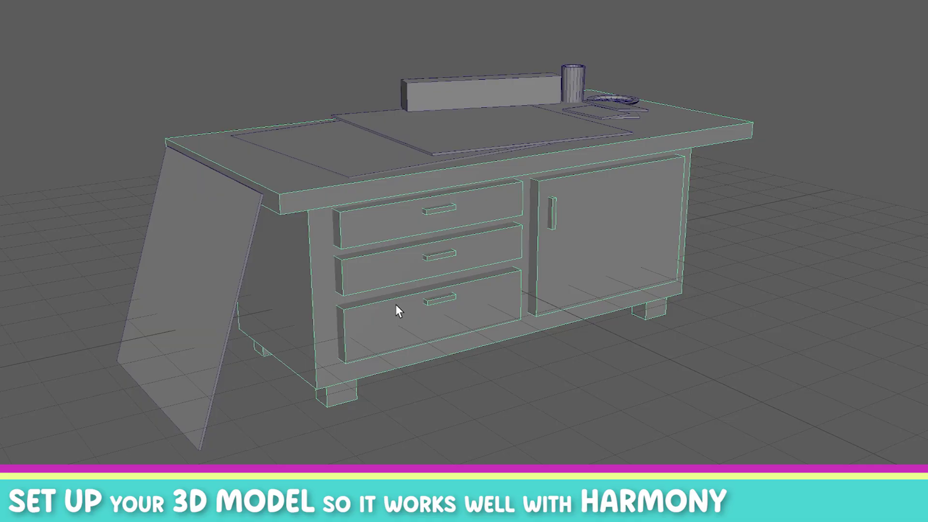
{"action": "left_click", "coordinate": [0, 0]}
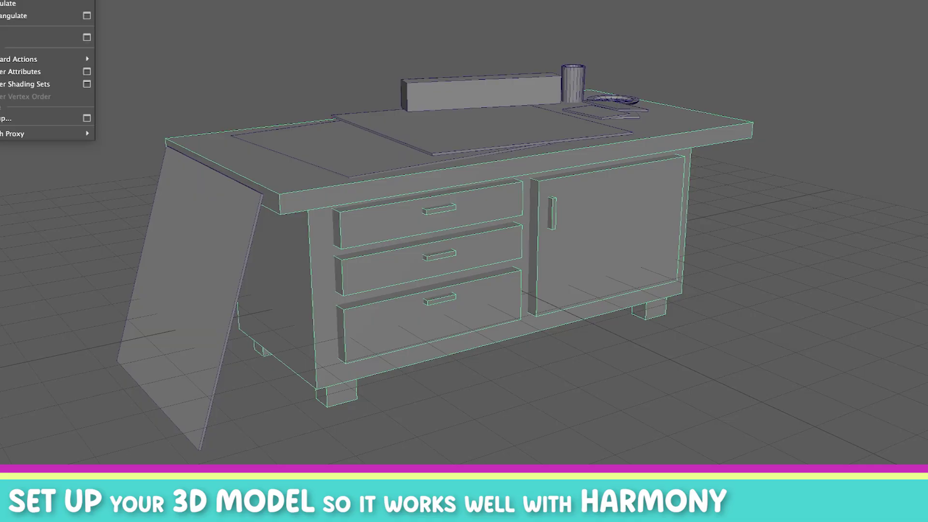
{"action": "key", "text": "Escape"}
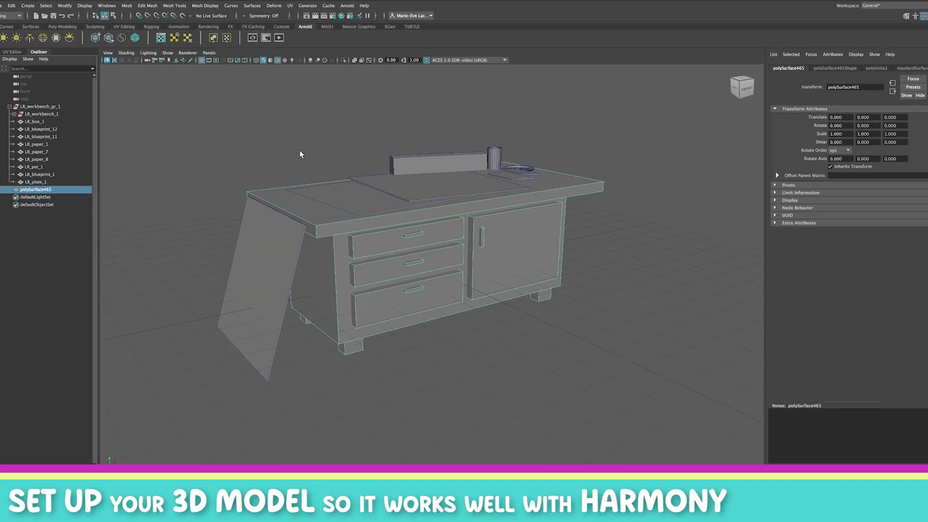
{"action": "left_click", "coordinate": [252, 69]}
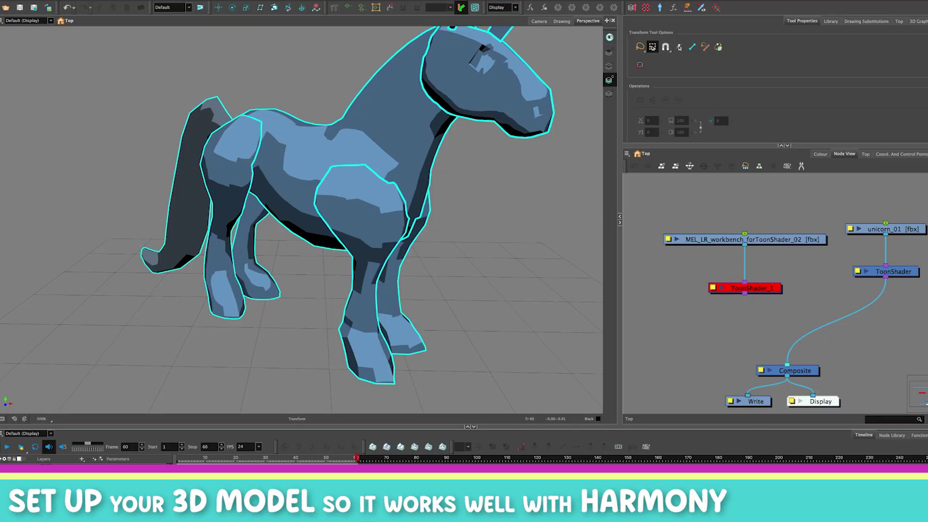
Switch to Harmony, disconnect the unicorn's Toon-Shader from the Composite, and import the MEL_LR_workbench_01 FBX model on its own layer
{"action": "left_click", "coordinate": [778, 346]}
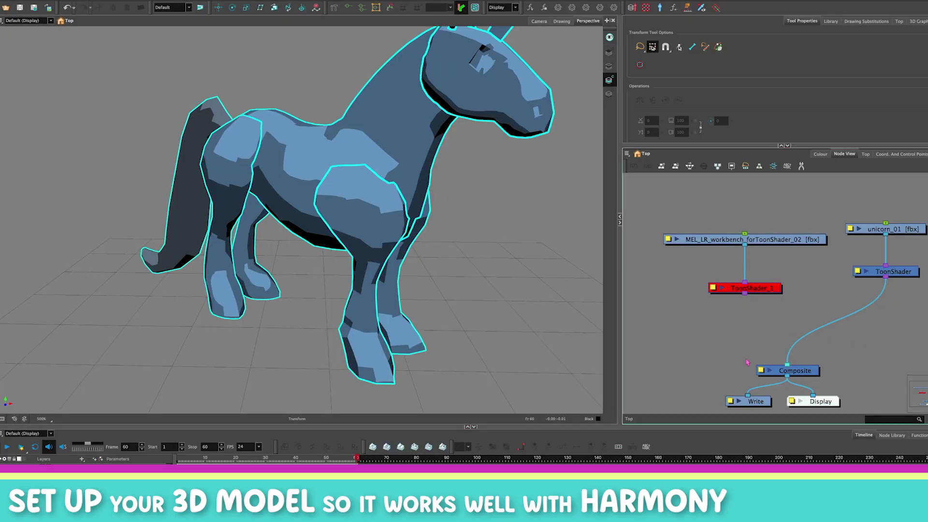
{"action": "left_click_drag", "start_coordinate": [787, 364], "coordinate": [778, 335]}
{"action": "left_click", "coordinate": [59, 0]}
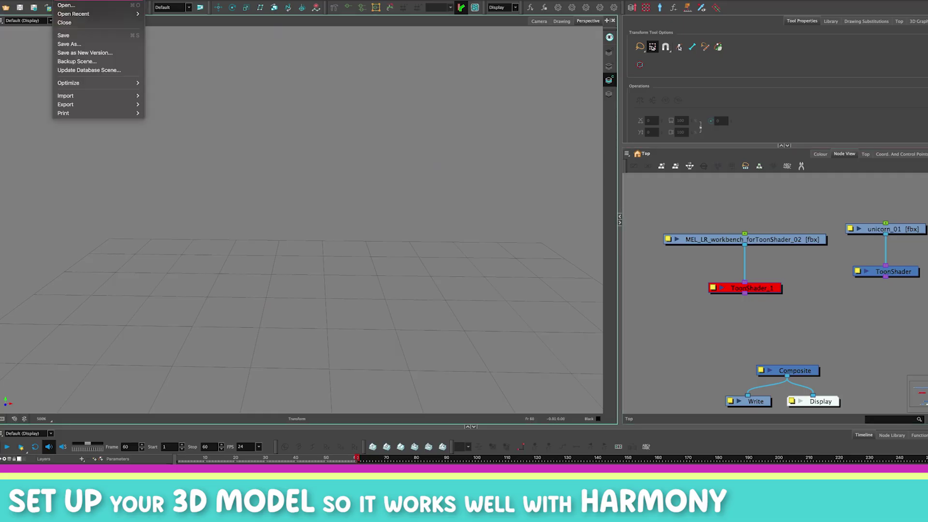
{"action": "mouse_move", "coordinate": [76, 96]}
{"action": "left_click", "coordinate": [167, 114]}
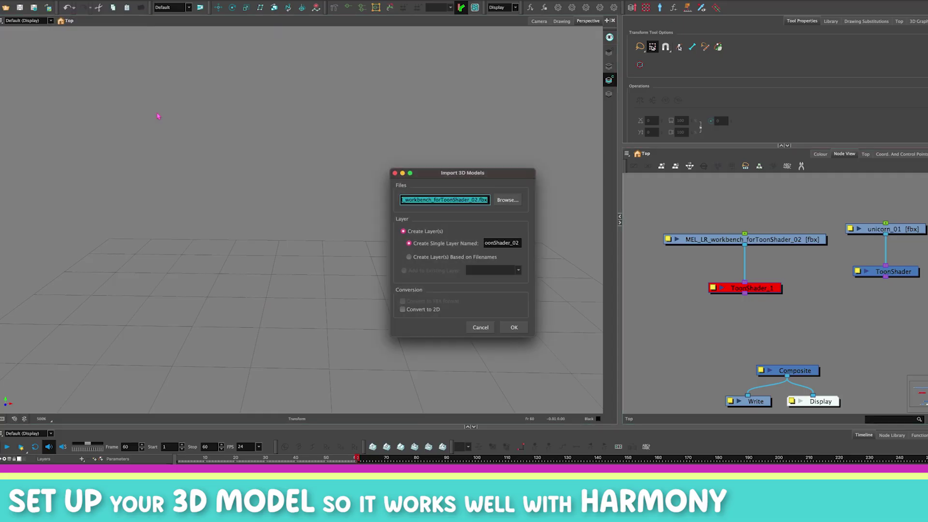
{"action": "left_click", "coordinate": [514, 327]}
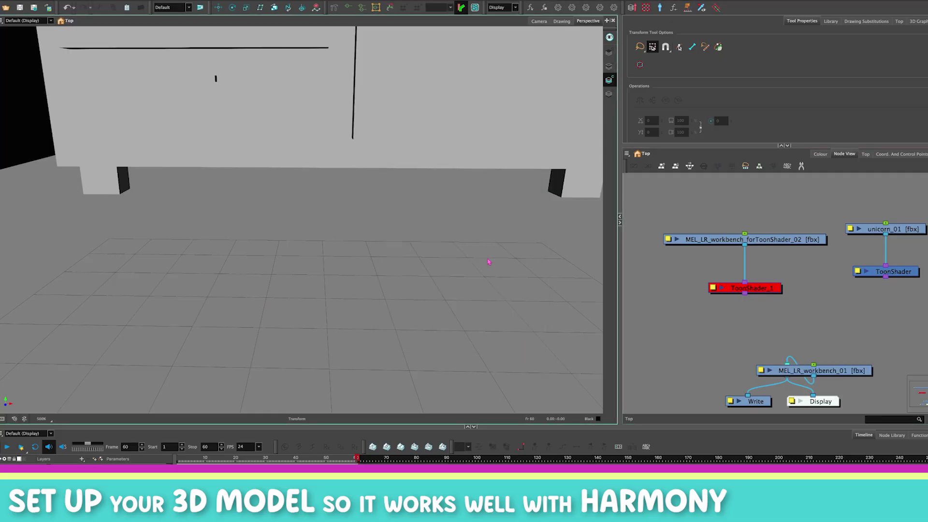
Connect the MEL_LR_workbench_01 node to the Composite through the re-enabled ToonShader_1 node
{"action": "scroll", "coordinate": [263, 232], "scroll_direction": "down", "scroll_amount": 6}
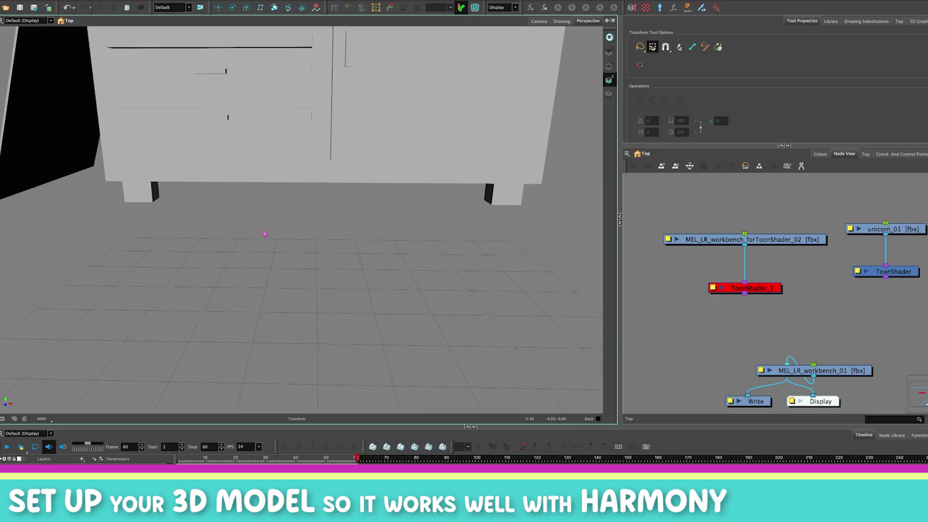
{"action": "scroll", "coordinate": [263, 234], "scroll_direction": "up", "scroll_amount": 2}
{"action": "left_click_drag", "start_coordinate": [828, 370], "coordinate": [802, 335]}
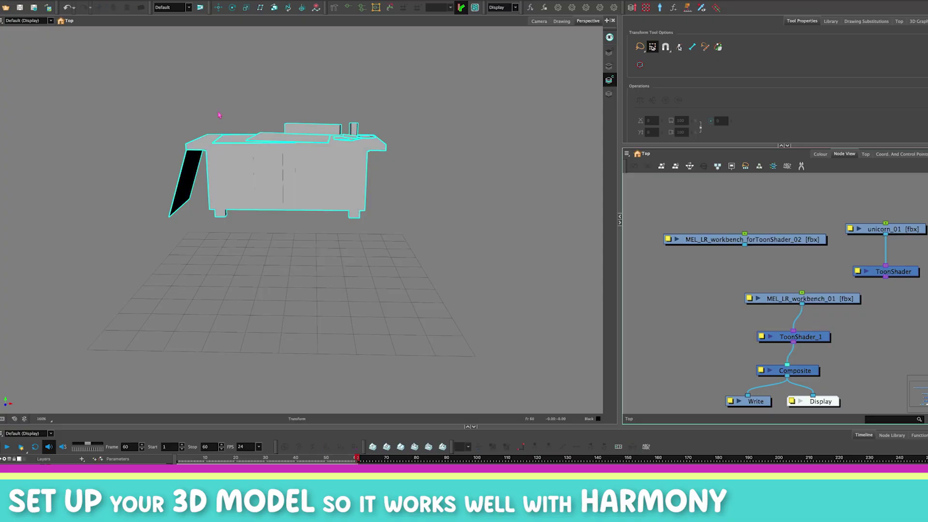
Examine the combined workbench's Toon-Shader outlines up close from an angle, with the model selected
{"action": "scroll", "coordinate": [219, 115], "scroll_direction": "up", "scroll_amount": 3}
{"action": "left_click_drag", "start_coordinate": [177, 286], "coordinate": [194, 288]}
{"action": "left_click", "coordinate": [215, 250]}
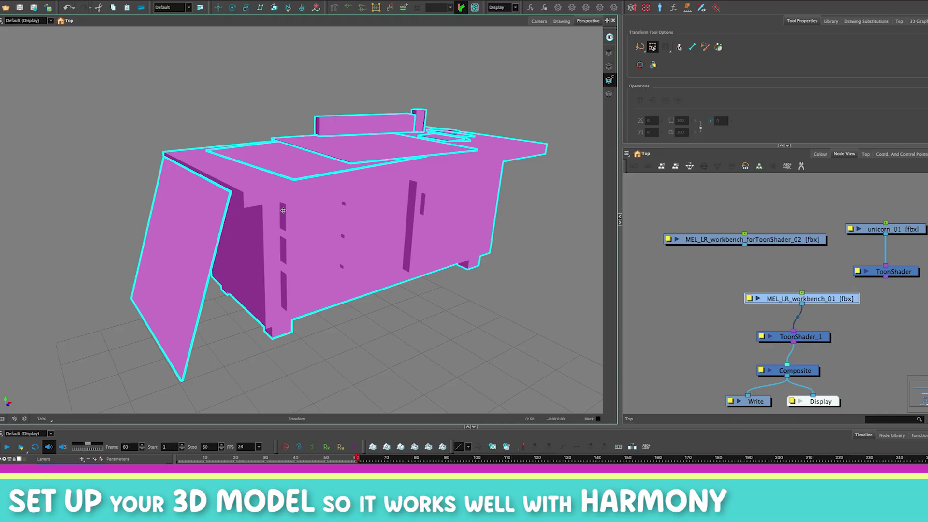
Connect MEL_LR_workbench_forToonShader_02 to ToonShader_1 in place of MEL_LR_workbench_01 and examine the outlines along its tabletop
{"action": "key", "text": "Escape"}
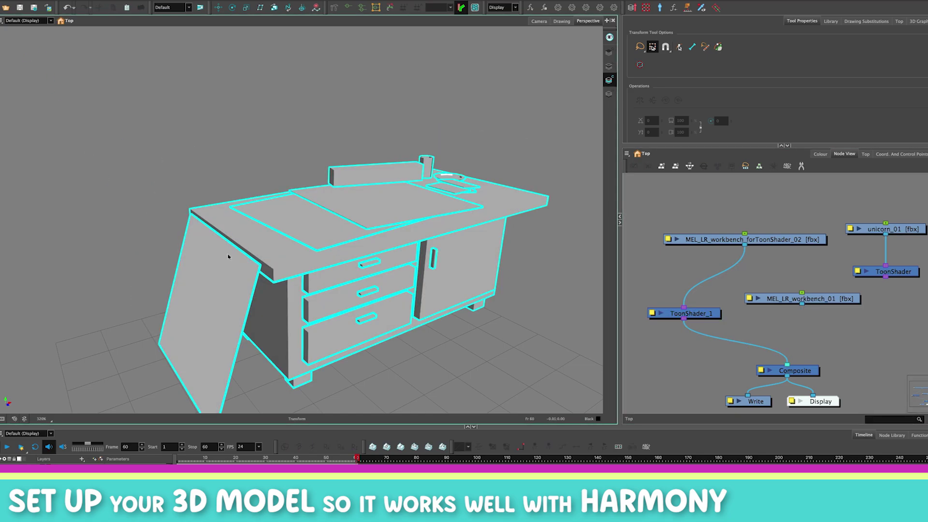
{"action": "mouse_move", "coordinate": [195, 211]}
{"action": "left_mouse_down"}
{"action": "mouse_move", "coordinate": [277, 271]}
{"action": "mouse_move", "coordinate": [544, 199]}
{"action": "left_mouse_up"}
{"action": "mouse_move", "coordinate": [493, 217]}
{"action": "left_mouse_down"}
{"action": "mouse_move", "coordinate": [307, 270]}
{"action": "mouse_move", "coordinate": [195, 212]}
{"action": "left_mouse_up"}
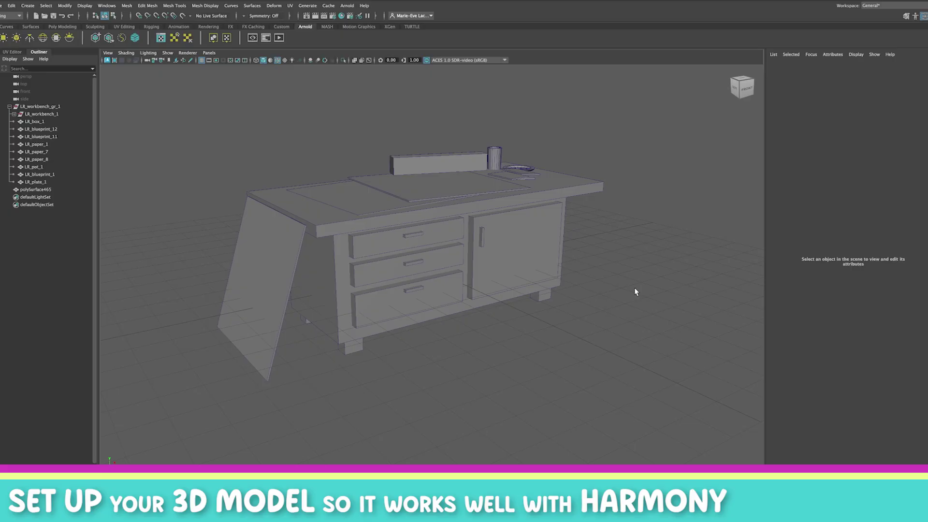
Switch to Maya, undo the workbench's Combine, and examine its cabinet body, a drawer and a drawer handle by selecting them individually
{"action": "left_click", "coordinate": [324, 233]}
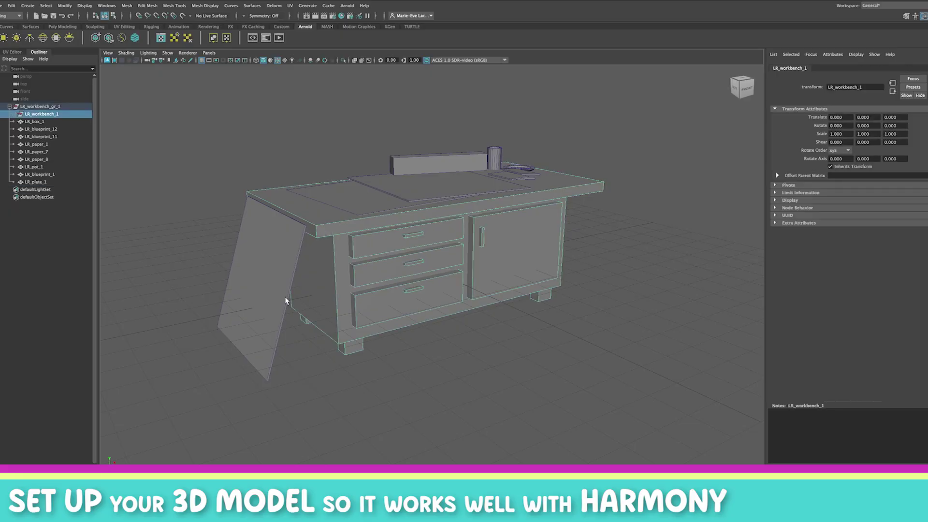
{"action": "left_click", "coordinate": [244, 163]}
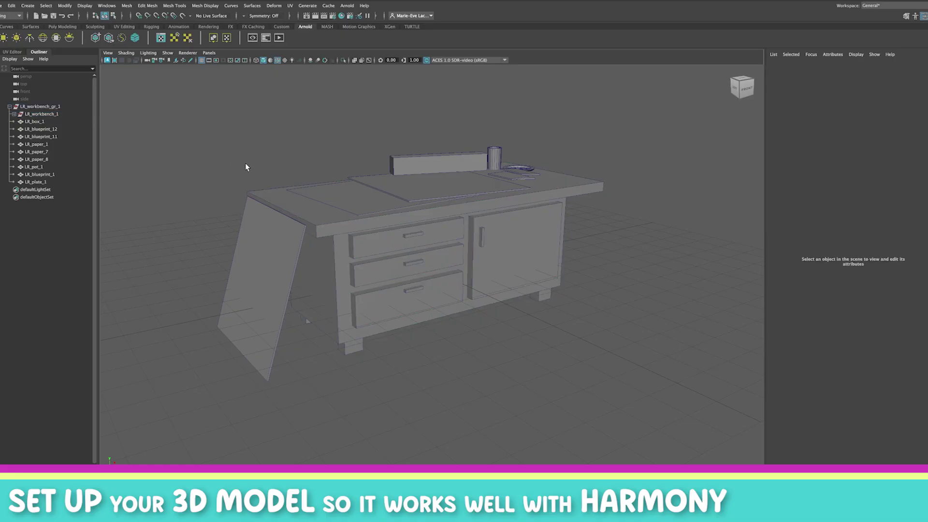
{"action": "left_click", "coordinate": [323, 232]}
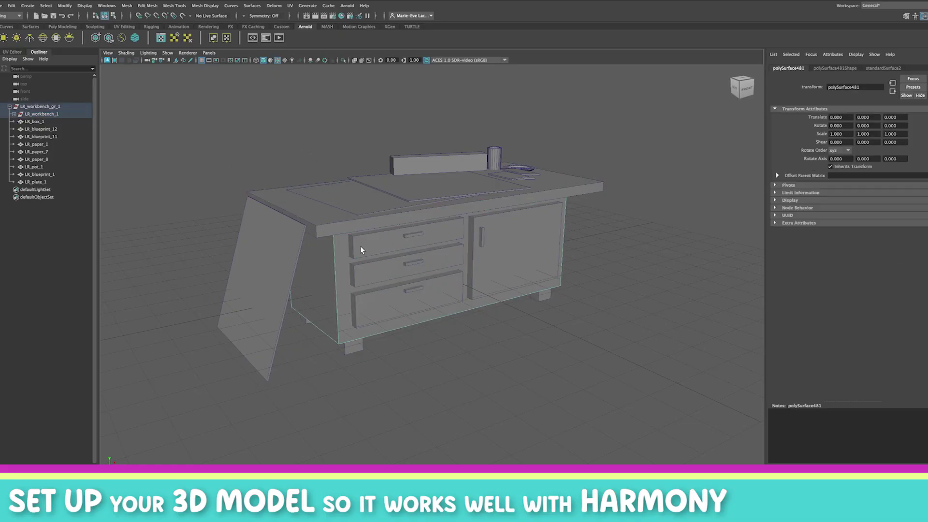
{"action": "left_click", "coordinate": [412, 233]}
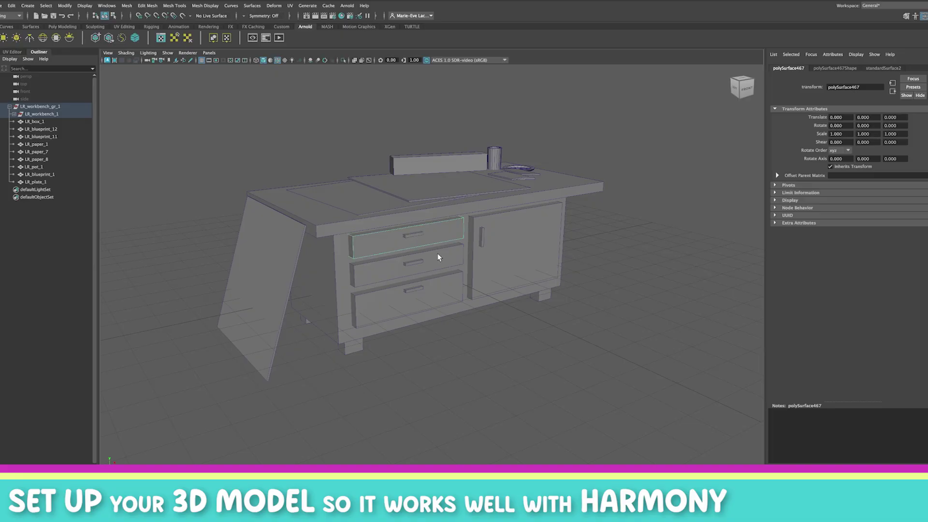
{"action": "left_click", "coordinate": [413, 262]}
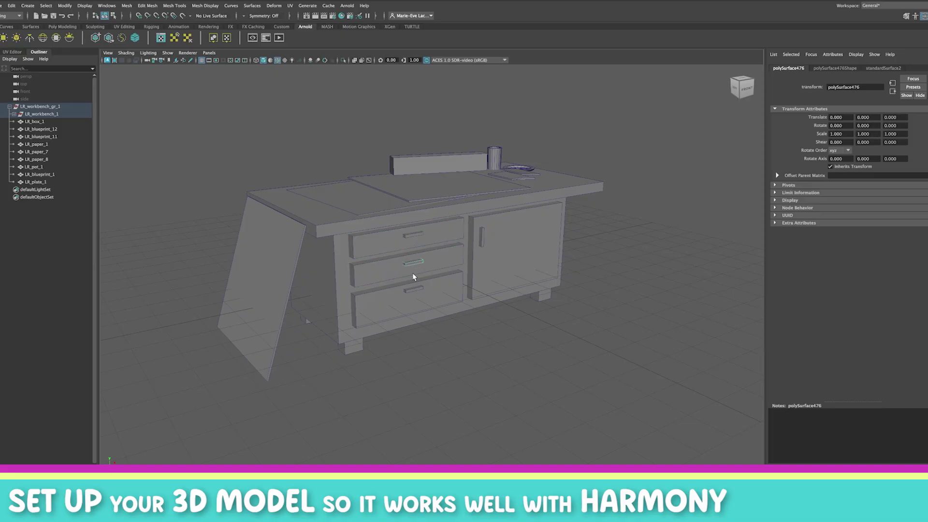
{"action": "left_click", "coordinate": [349, 279]}
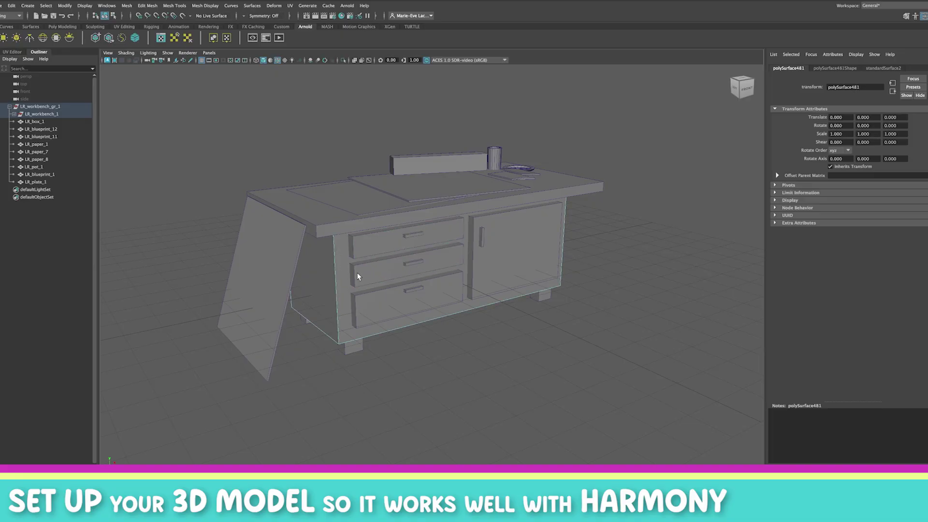
{"action": "left_click", "coordinate": [340, 252]}
Switch back to Harmony and examine the outlines of the separate-mesh workbench, selecting the model and clearing the selection
{"action": "left_click_drag", "start_coordinate": [250, 154], "coordinate": [583, 369]}
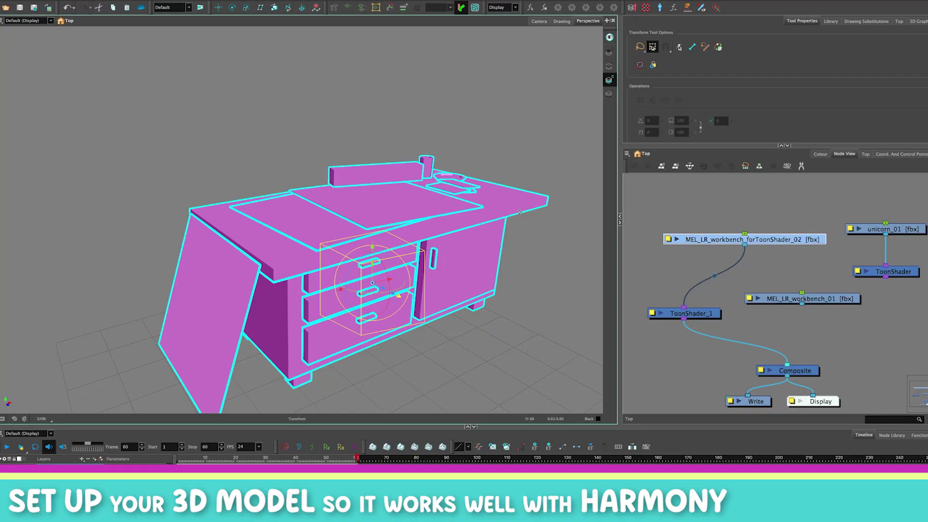
{"action": "left_click_drag", "start_coordinate": [189, 175], "coordinate": [169, 143]}
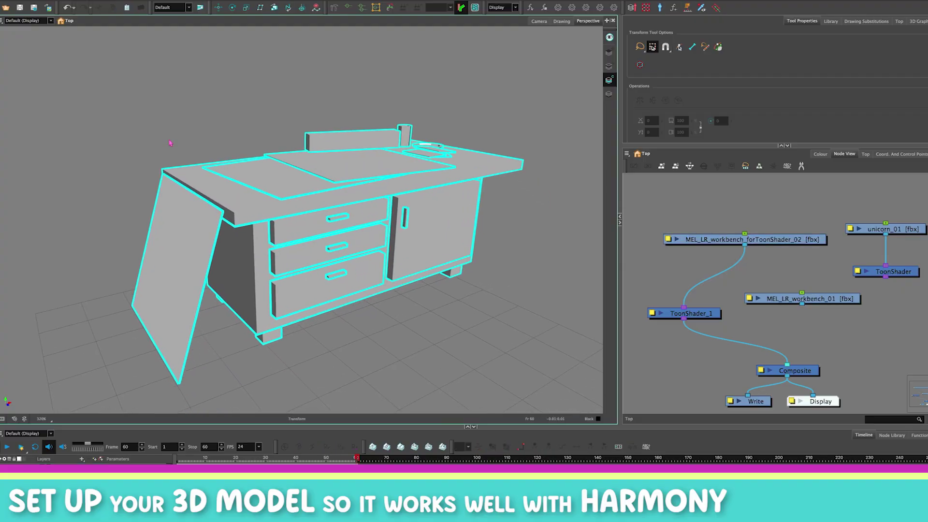